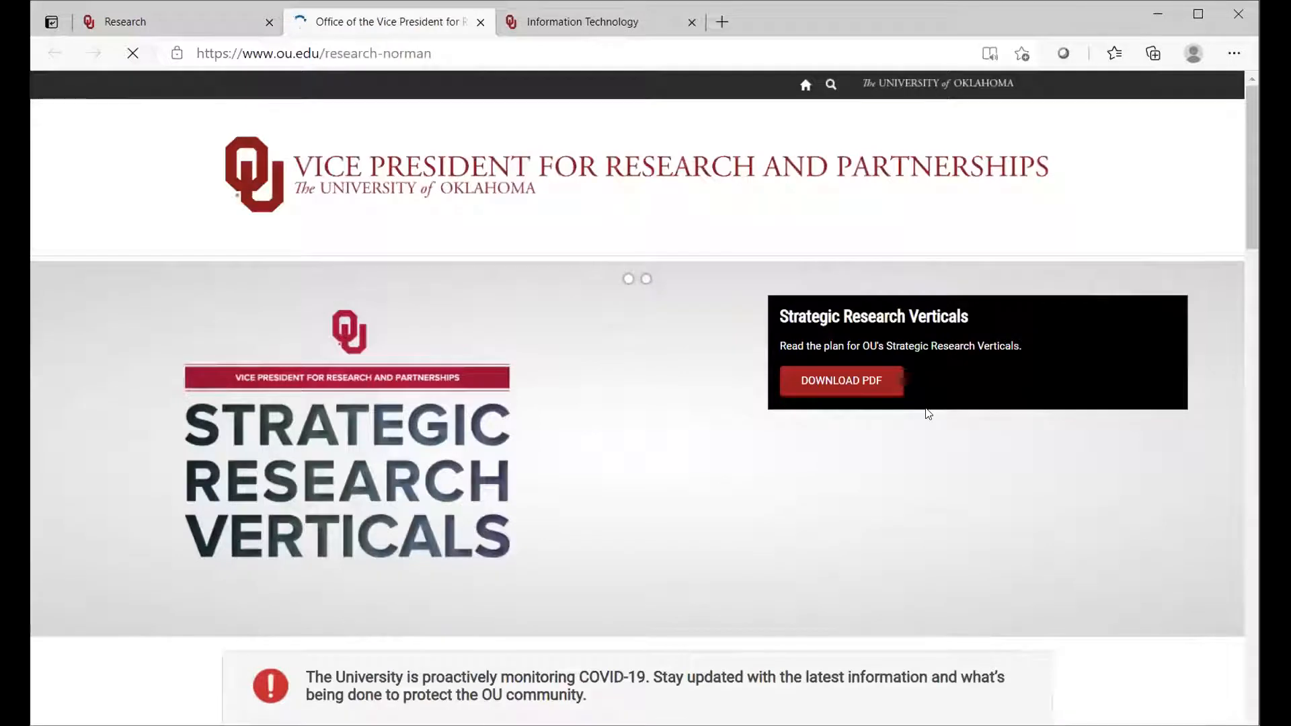
Step: Open the Proposal Information Sheet submission form from the Quicklinks and enter "Stem Test" as the proposal title
{"action": "left_click_drag", "start_coordinate": [1253, 229], "coordinate": [1252, 375]}
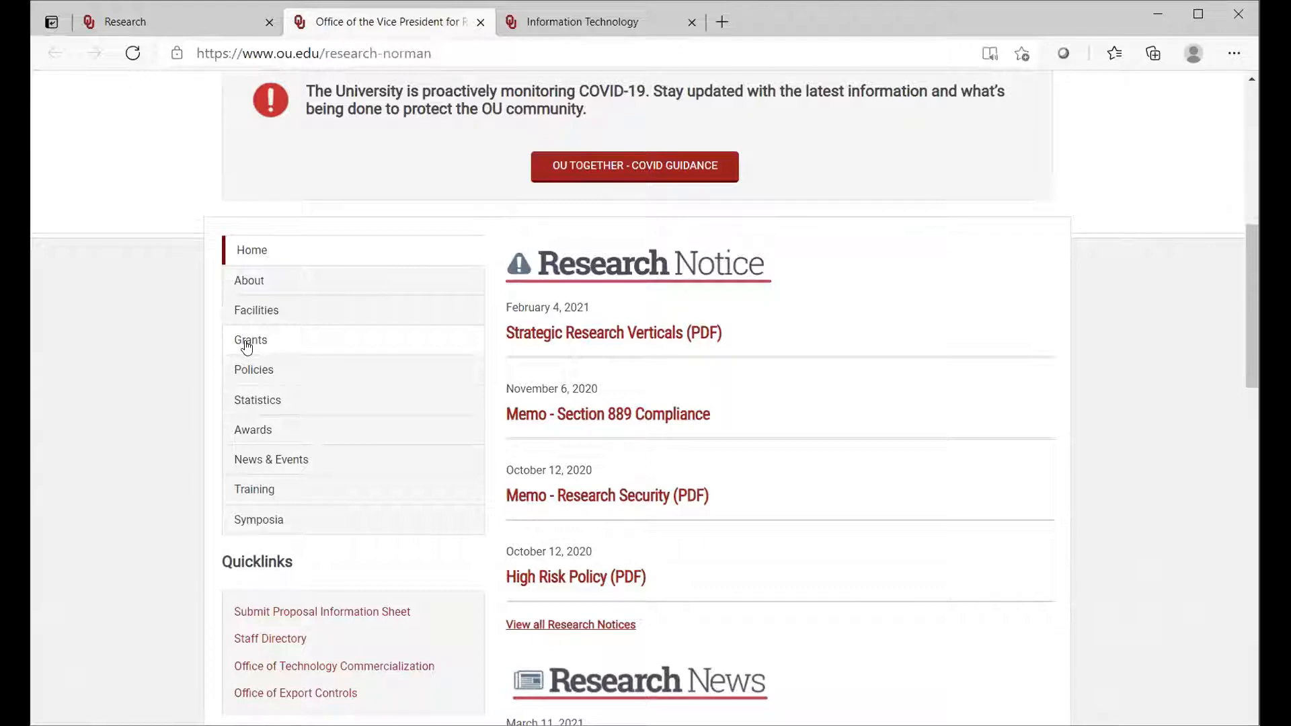
{"action": "left_click", "coordinate": [278, 614]}
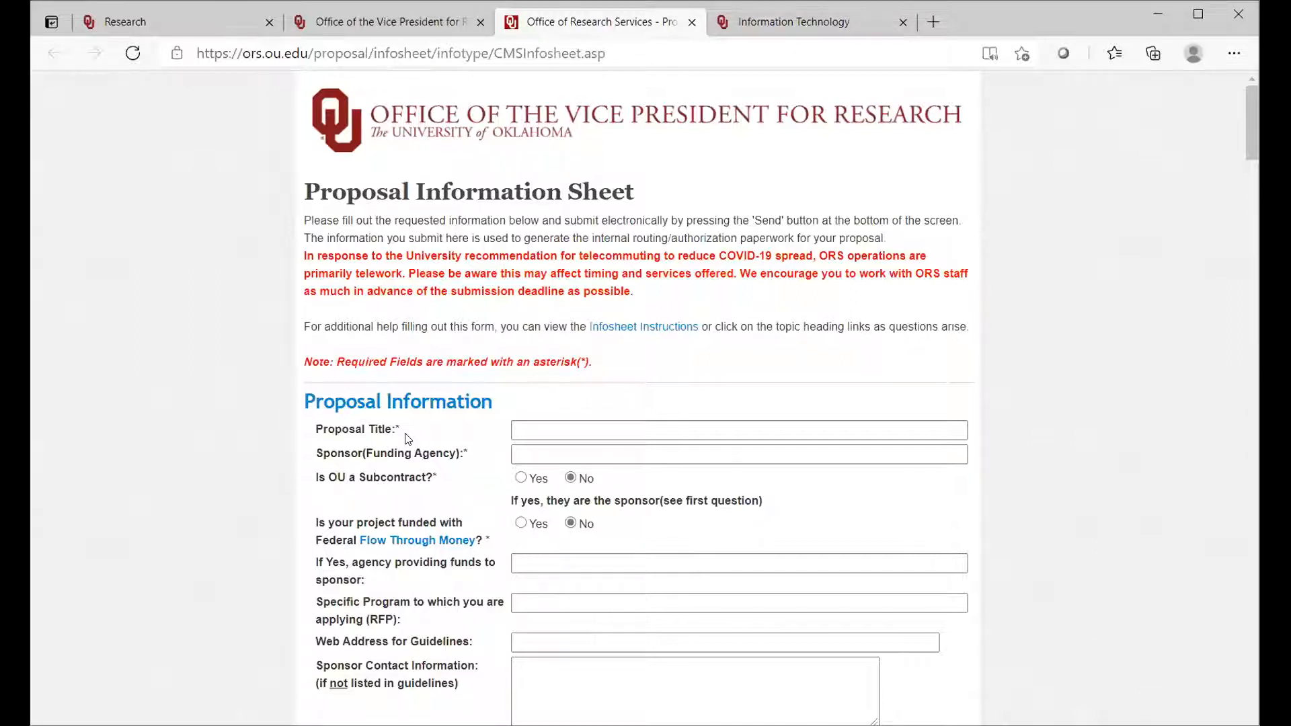
{"action": "left_click", "coordinate": [535, 429]}
{"action": "type", "text": "Stein T"}
{"action": "type", "text": "est"}
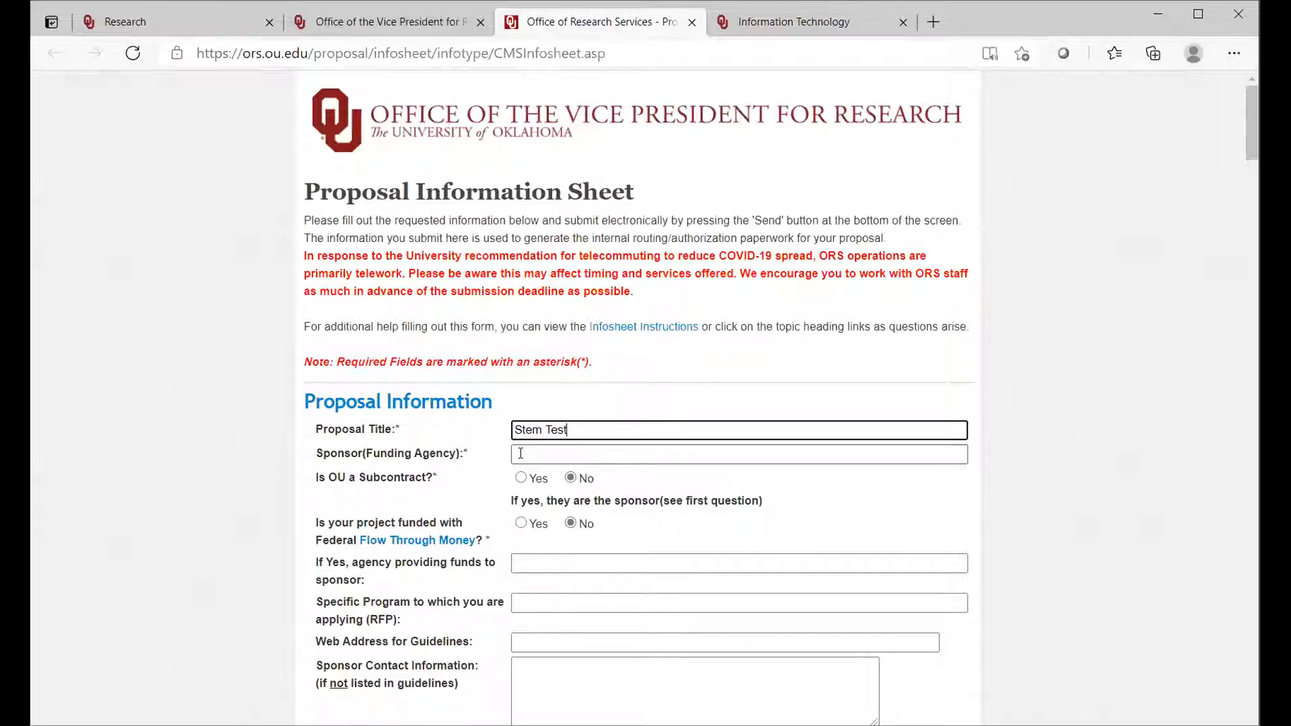
Step: Enter "Oklahoma State University" as the sponsor (funding agency) of the proposal
{"action": "type", "text": "OS"}
{"action": "key", "text": "BackSpace"}
{"action": "key", "text": "BackSpace"}
{"action": "left_click", "coordinate": [520, 456]}
{"action": "type", "text": "Oklz"}
{"action": "key", "text": "BackSpace"}
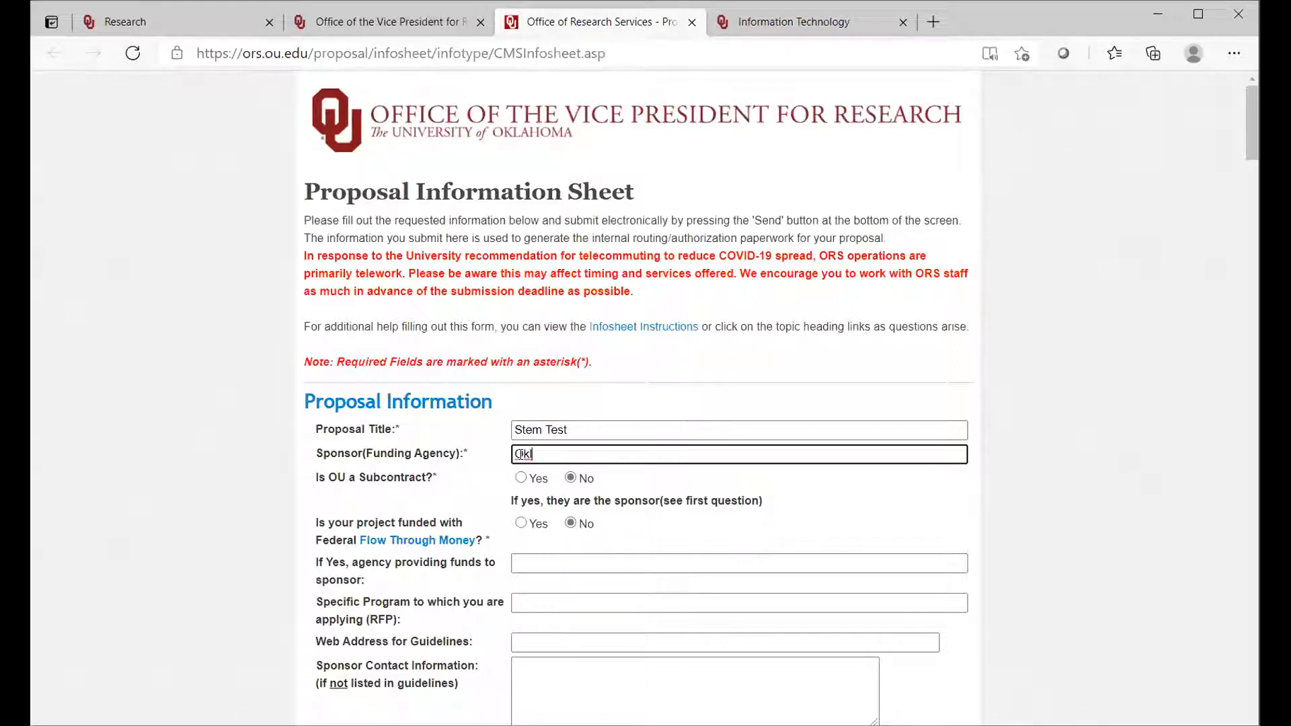
{"action": "key", "text": "BackSpace"}
{"action": "key", "text": "BackSpace"}
{"action": "type", "text": "klahoma State Univer"}
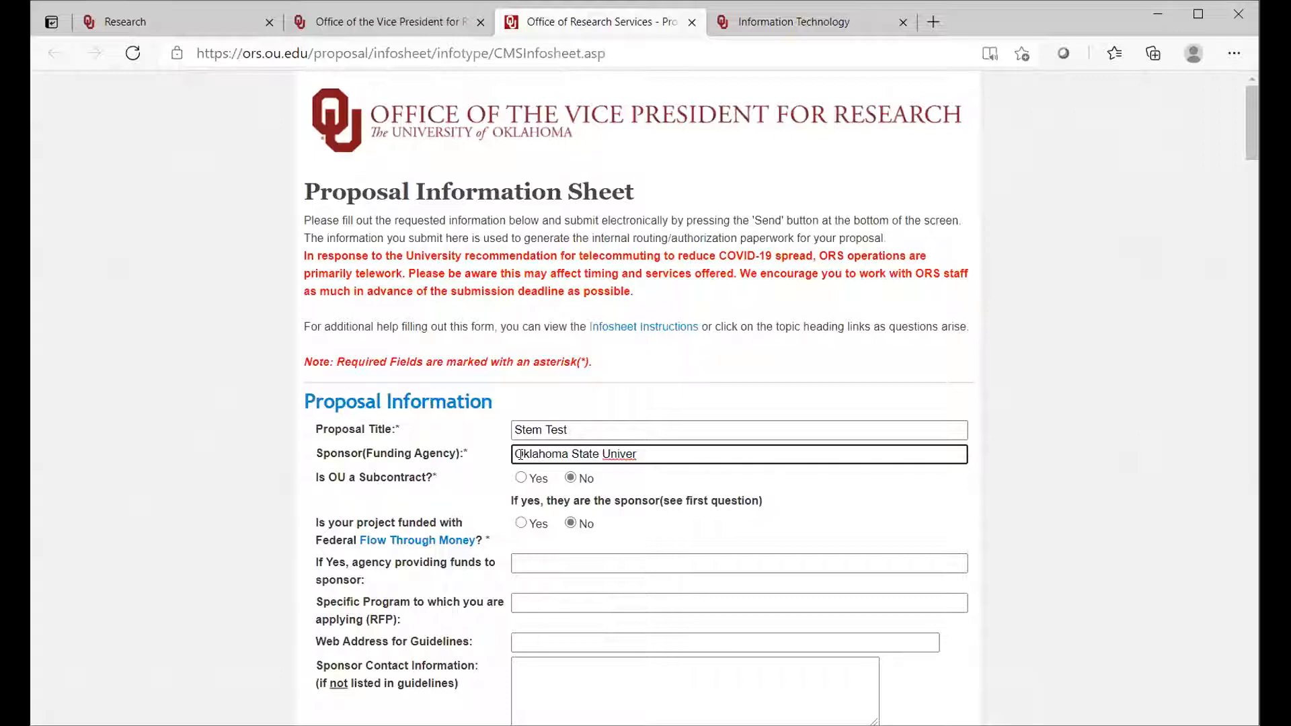
{"action": "type", "text": "sity"}
Step: Enter "National Science Foundation" as the agency providing funds to the sponsor
{"action": "left_click", "coordinate": [529, 557]}
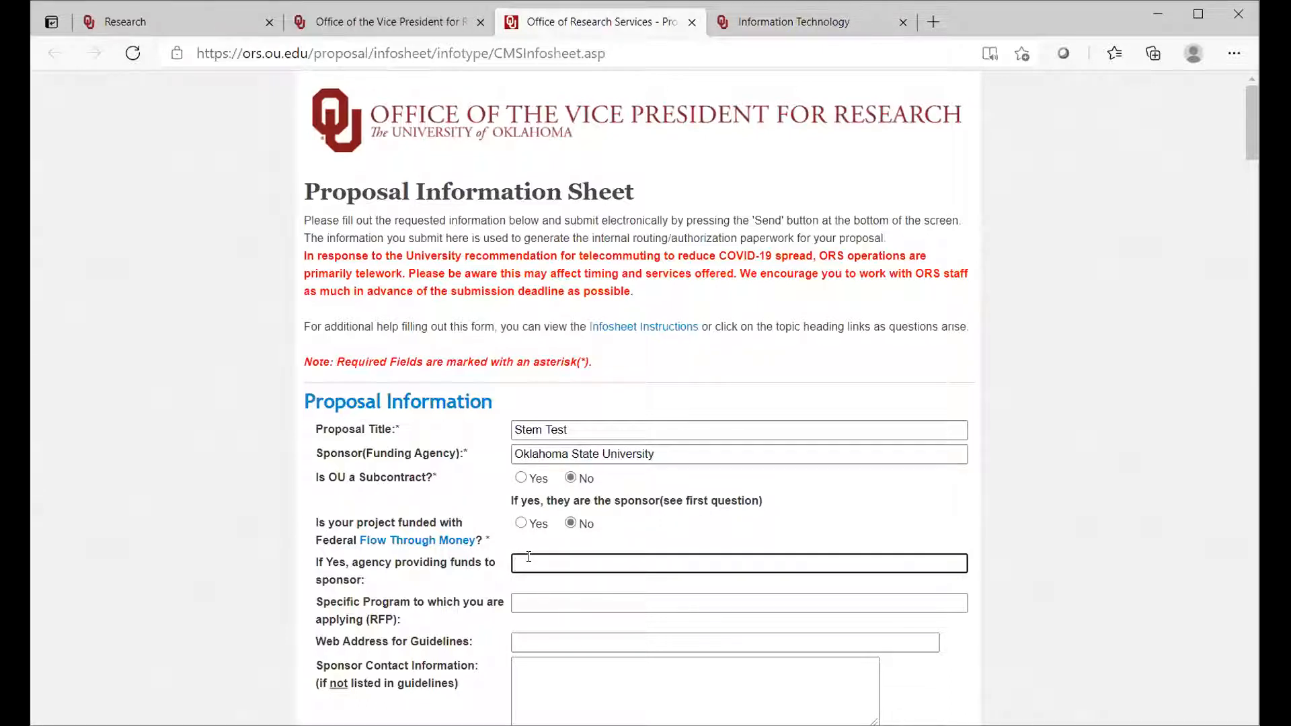
{"action": "type", "text": "National Science Foundation"}
Step: Answer Yes to both the OU subcontract question and the federal flow-through money question
{"action": "left_click", "coordinate": [521, 478]}
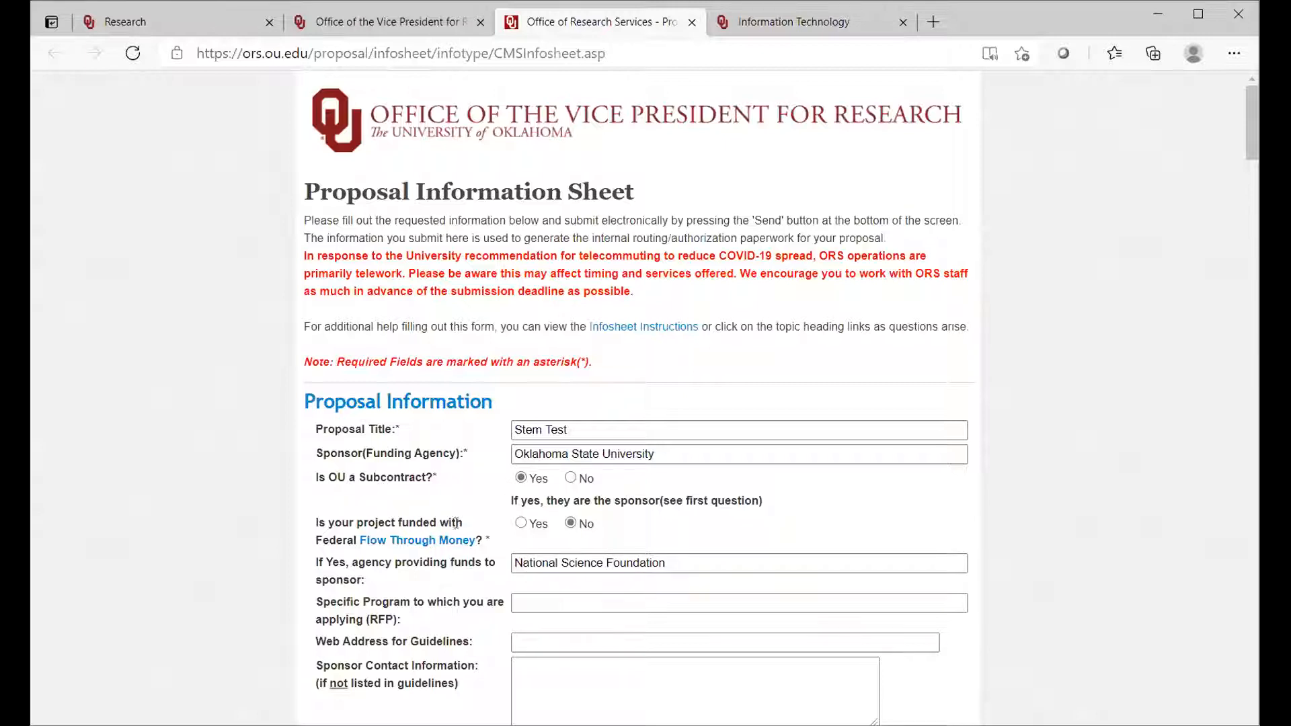
{"action": "left_click", "coordinate": [522, 524]}
Step: Enter "NSF 20-1" as the specific program (RFP) being applied to
{"action": "left_click_drag", "start_coordinate": [1248, 143], "coordinate": [1250, 187]}
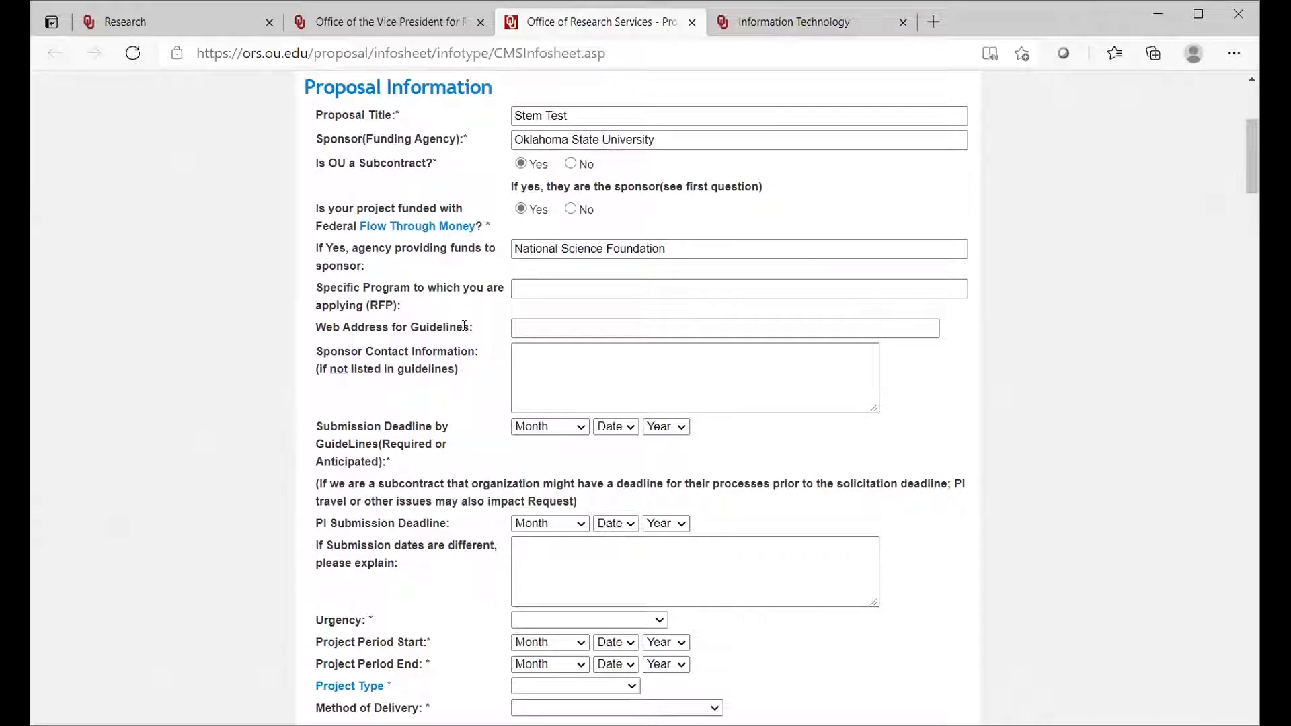
{"action": "left_click", "coordinate": [524, 291]}
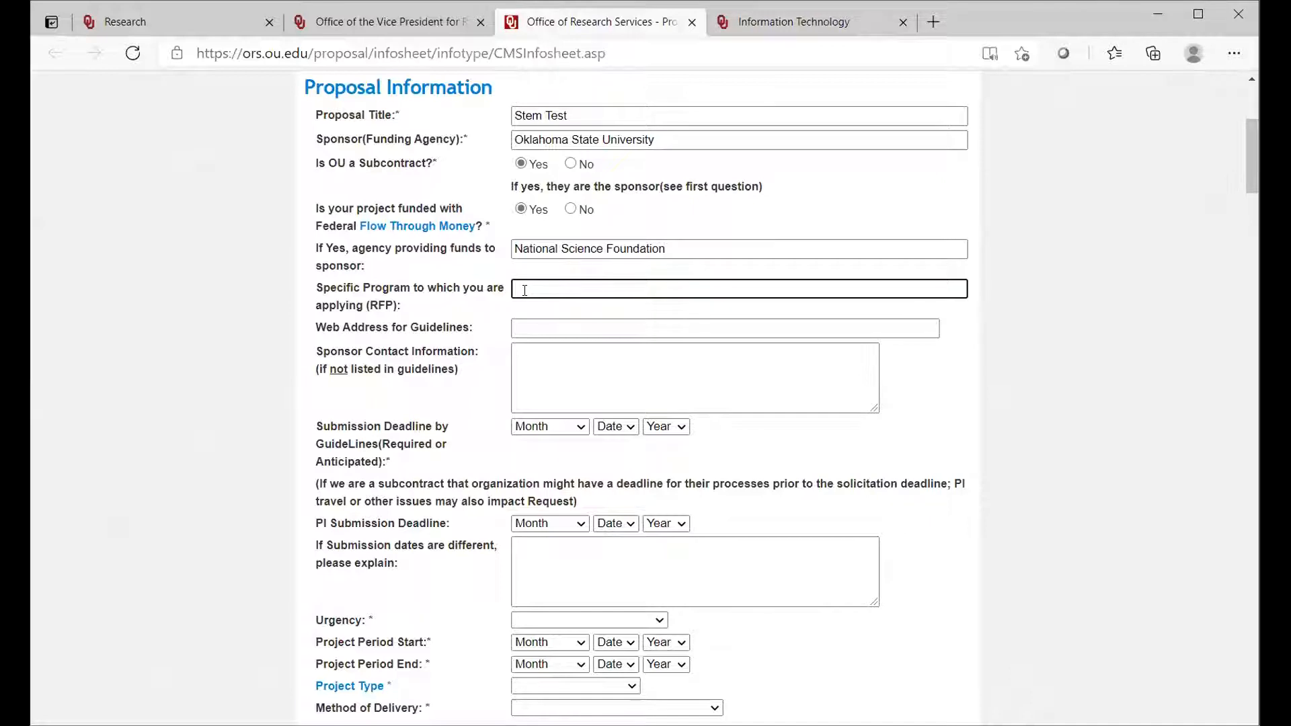
{"action": "type", "text": "NSF 20-1"}
Step: Set the submission deadline by guidelines to March 31, 2021
{"action": "left_click", "coordinate": [582, 430]}
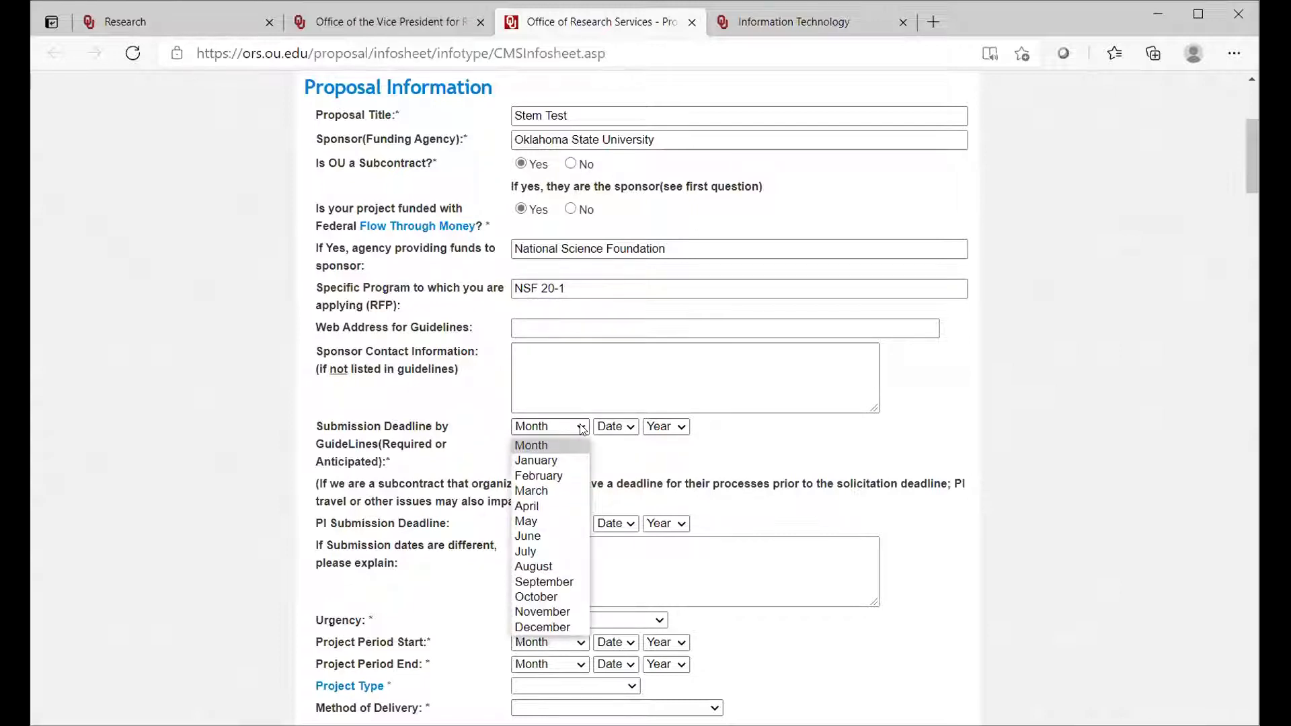
{"action": "left_click", "coordinate": [569, 490]}
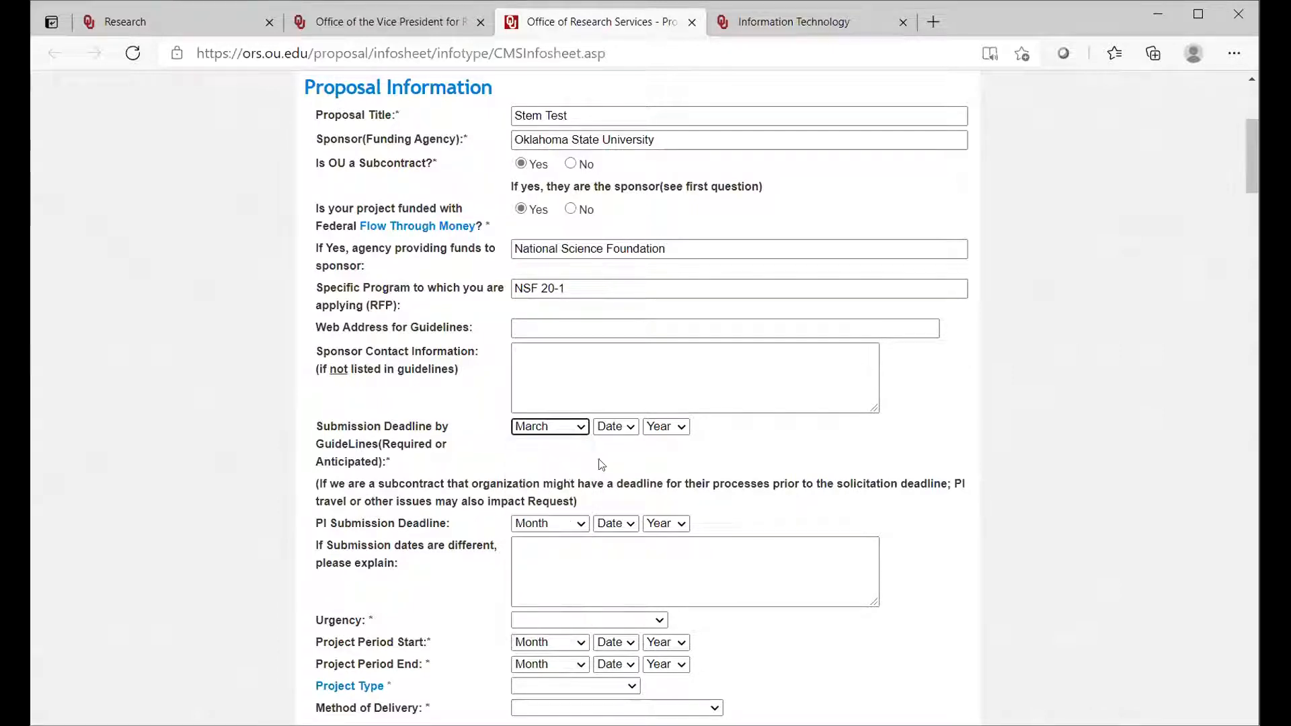
{"action": "left_click", "coordinate": [632, 428]}
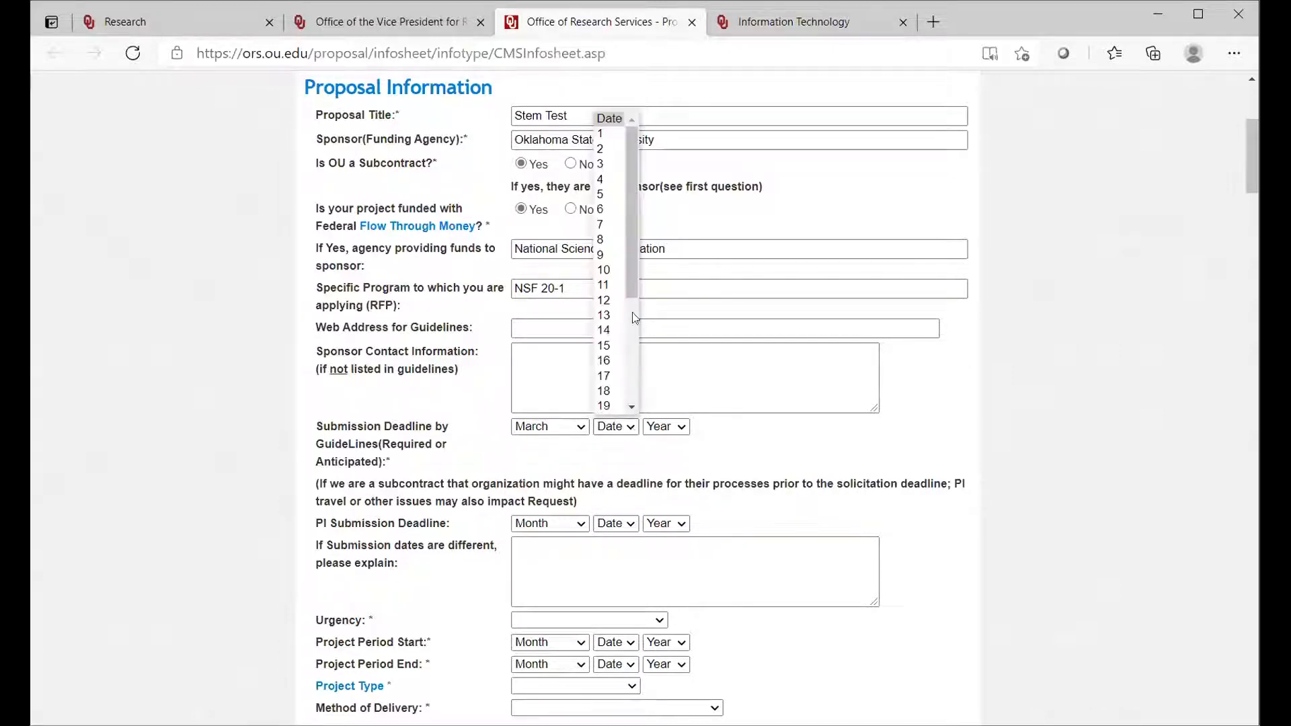
{"action": "left_click_drag", "start_coordinate": [630, 286], "coordinate": [637, 412]}
{"action": "left_click", "coordinate": [607, 405]}
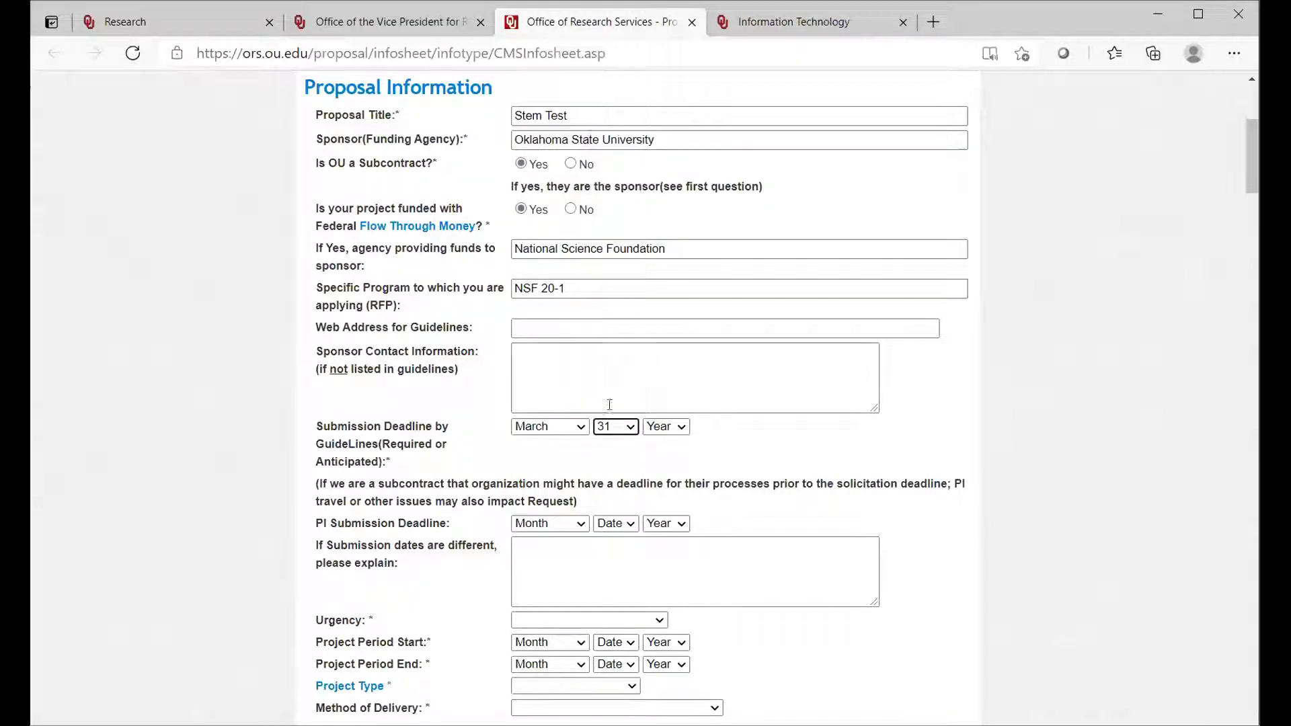
{"action": "left_click", "coordinate": [680, 428]}
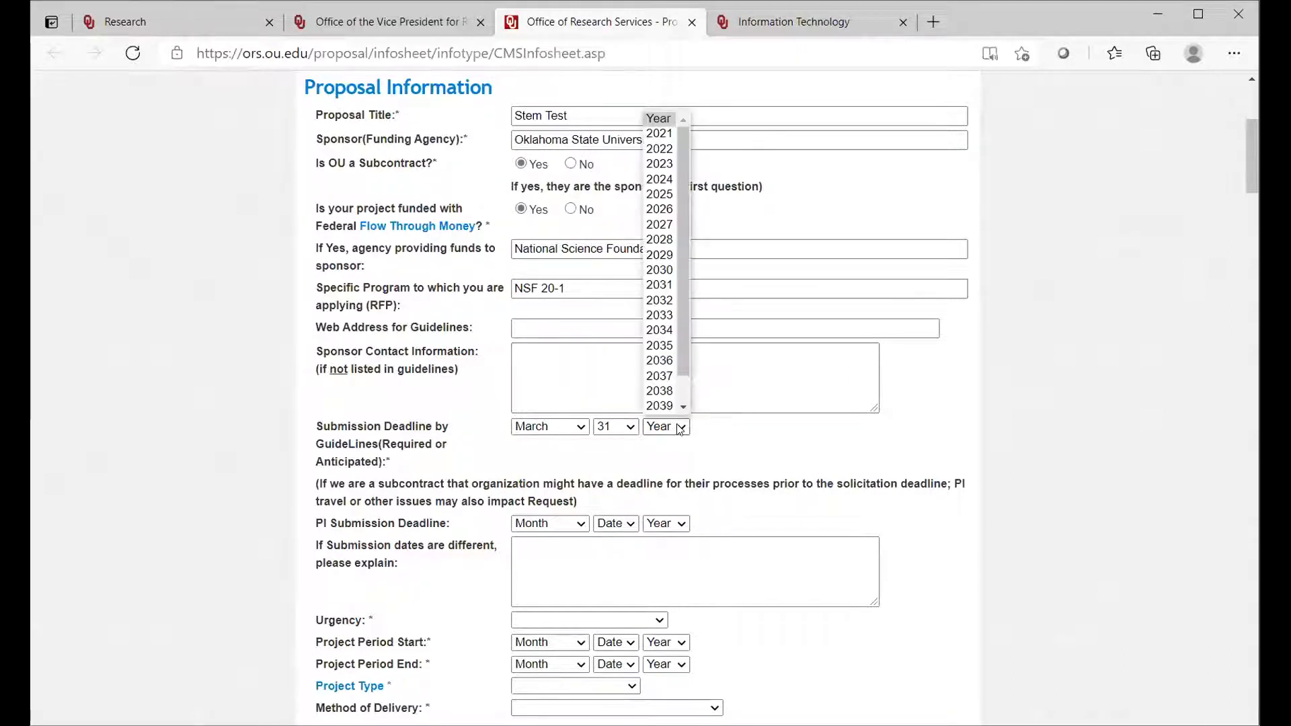
{"action": "left_click", "coordinate": [661, 134]}
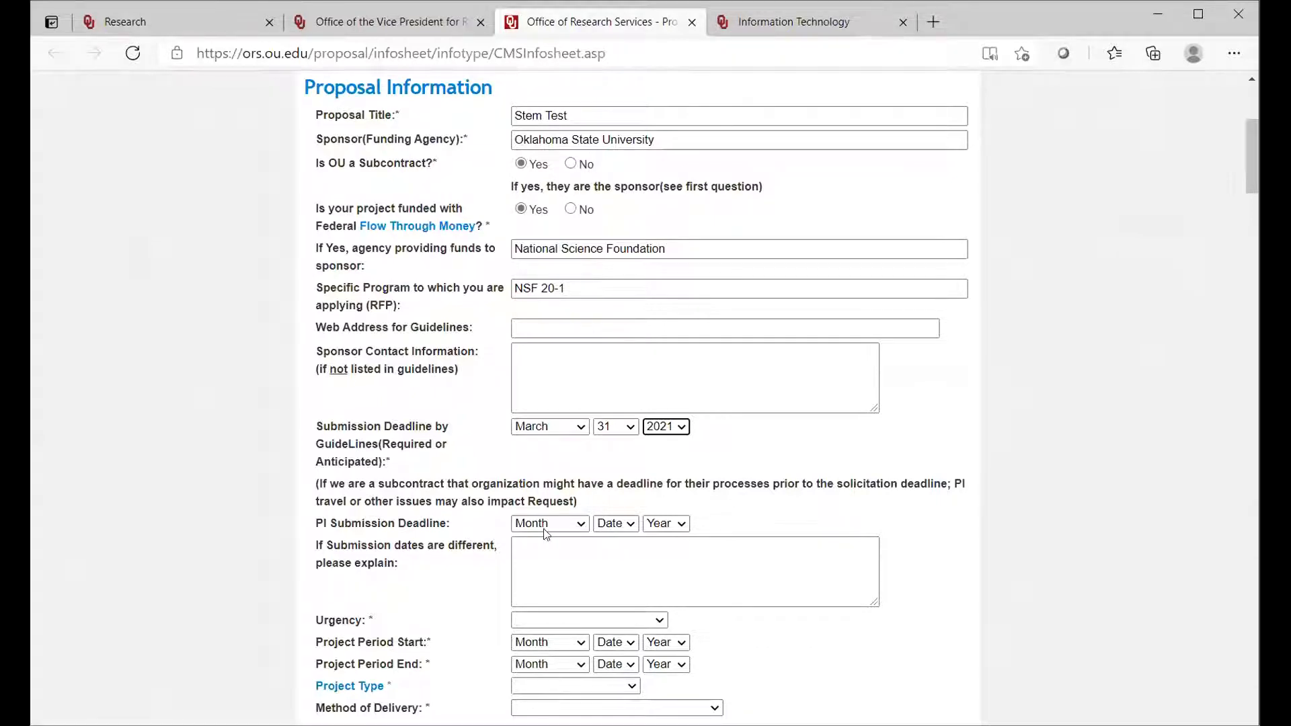
Step: Set the PI submission deadline to March 15, 2021
{"action": "left_click", "coordinate": [580, 525]}
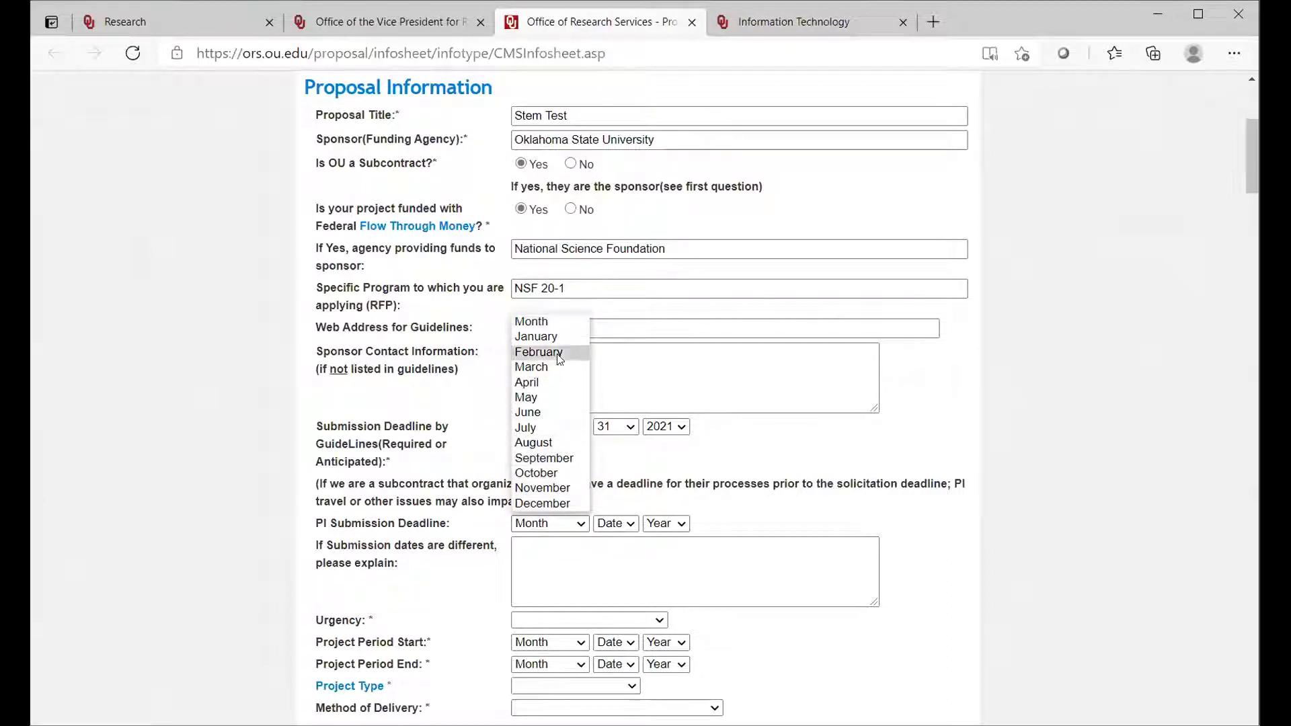
{"action": "left_click", "coordinate": [545, 369]}
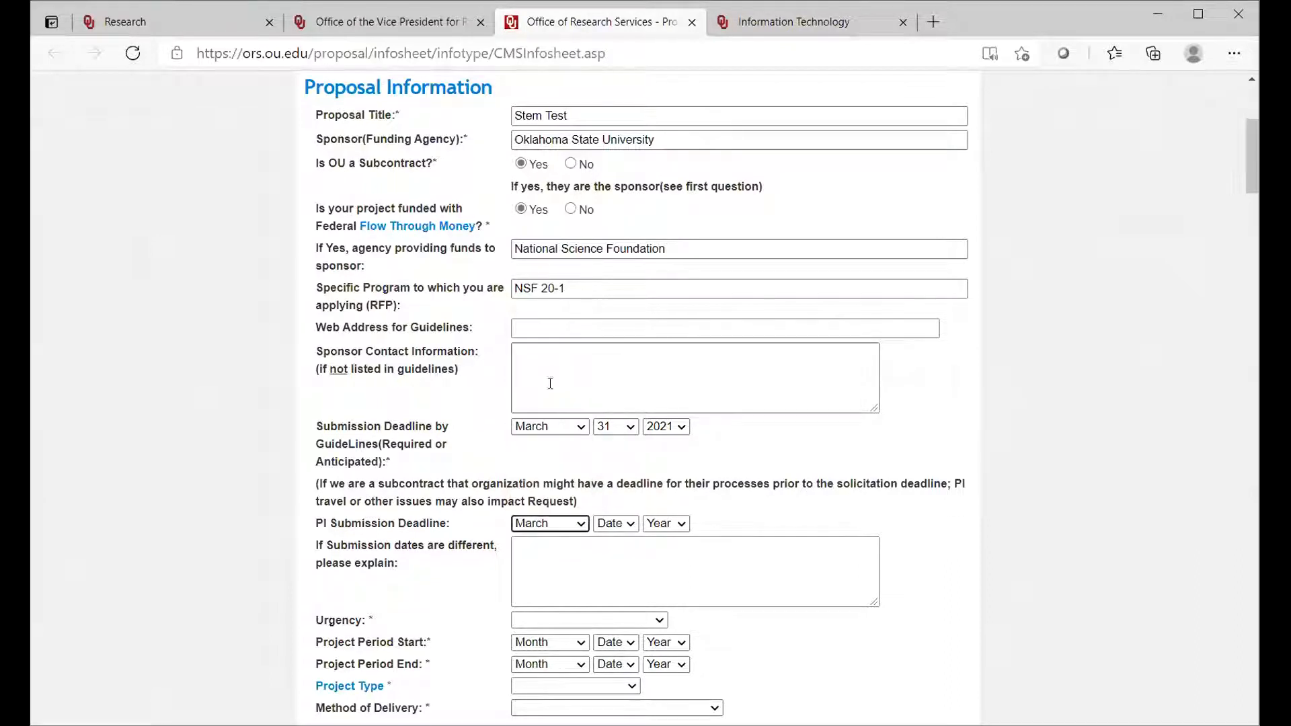
{"action": "left_click", "coordinate": [632, 525]}
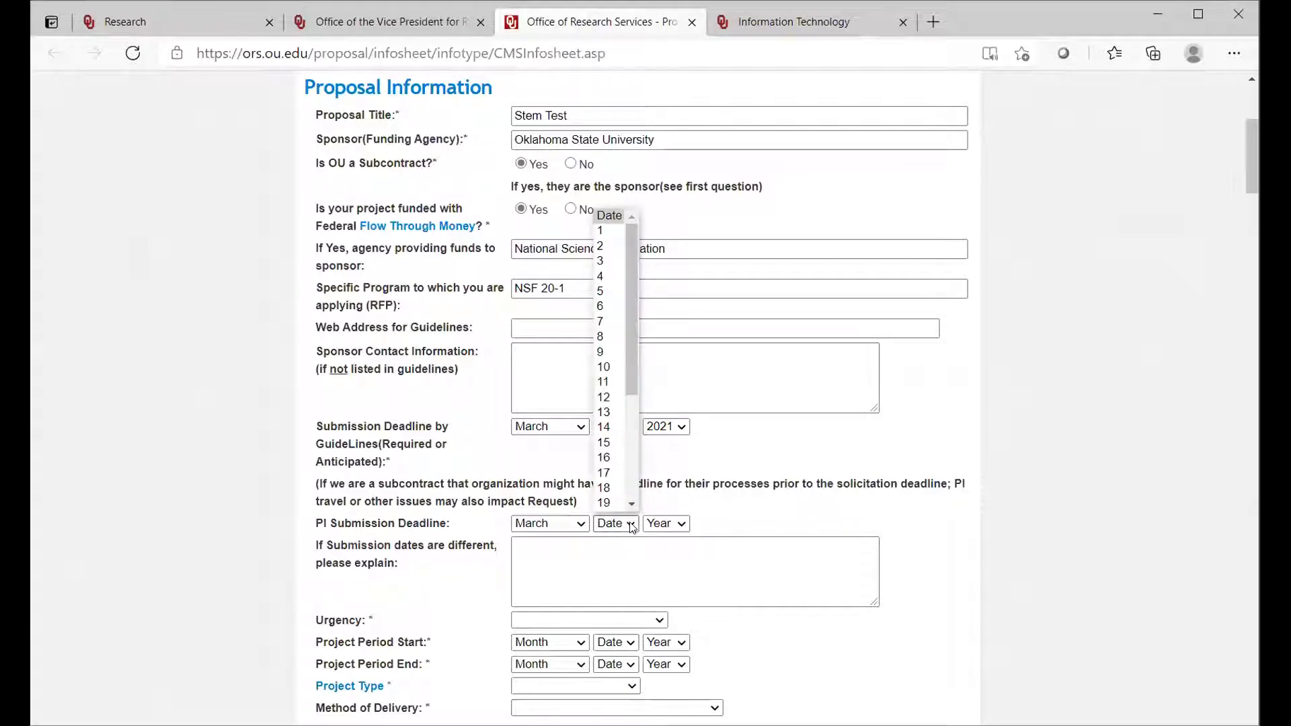
{"action": "left_click", "coordinate": [609, 439]}
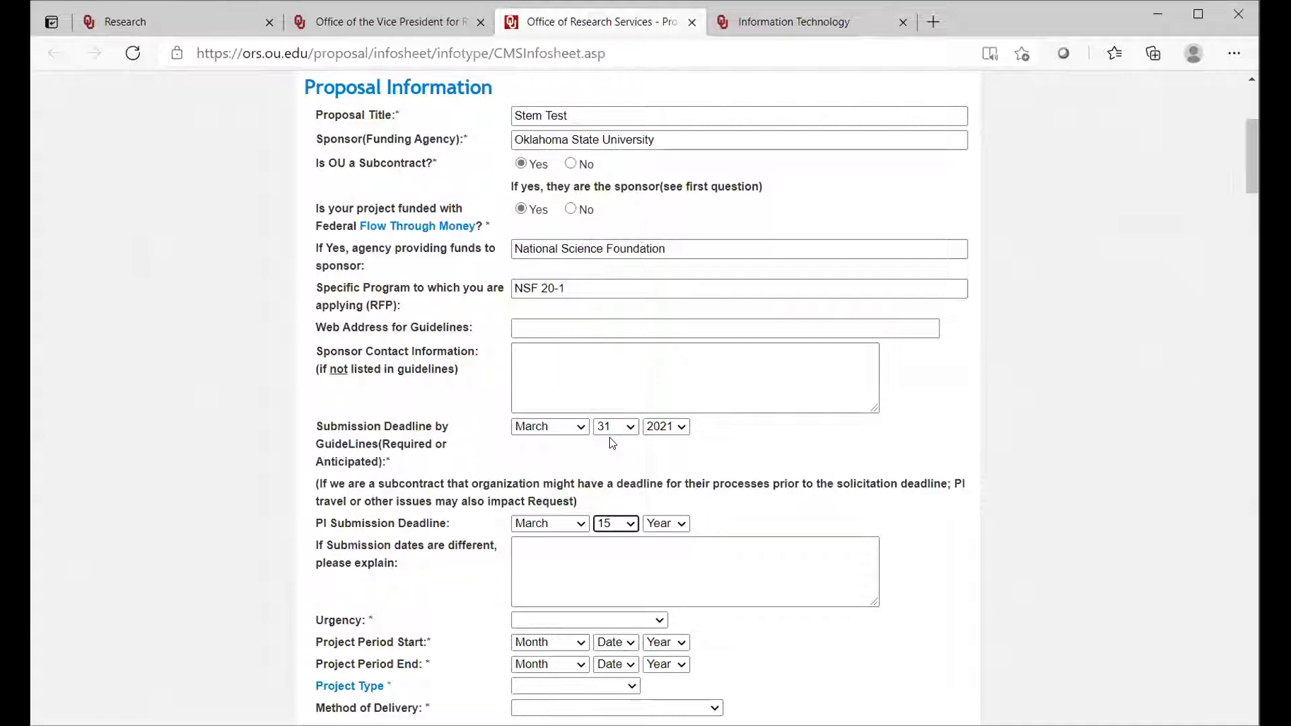
{"action": "left_click", "coordinate": [683, 529]}
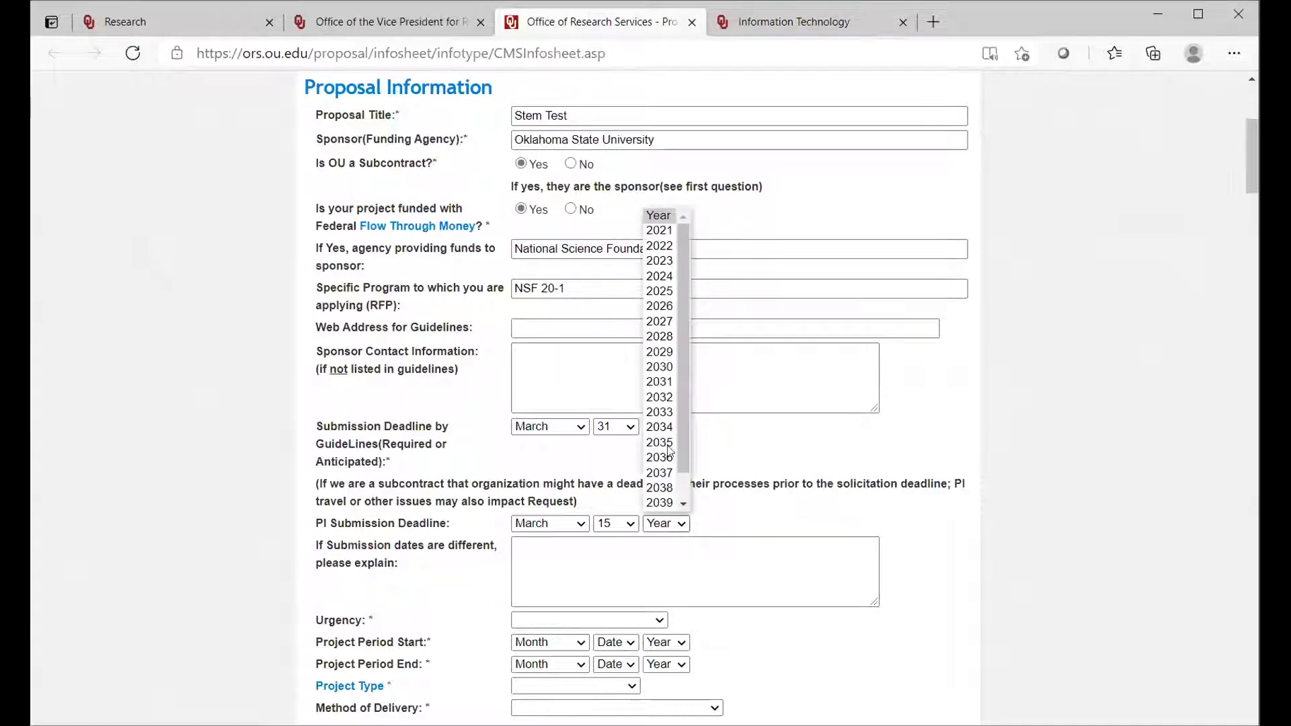
{"action": "left_click", "coordinate": [656, 232]}
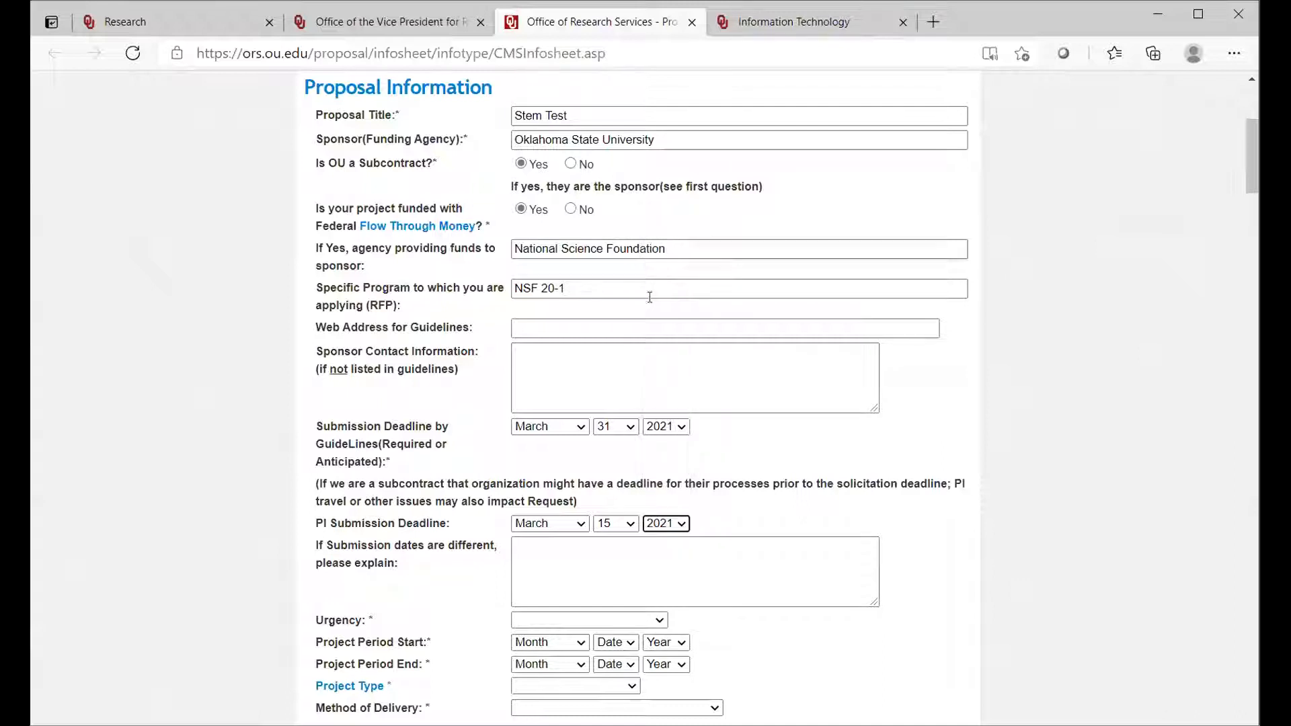
Step: Explain the differing submission dates with "PI at sponsor indicates they want earlier" and set the urgency to Hard Agency Deadline
{"action": "left_click", "coordinate": [533, 556]}
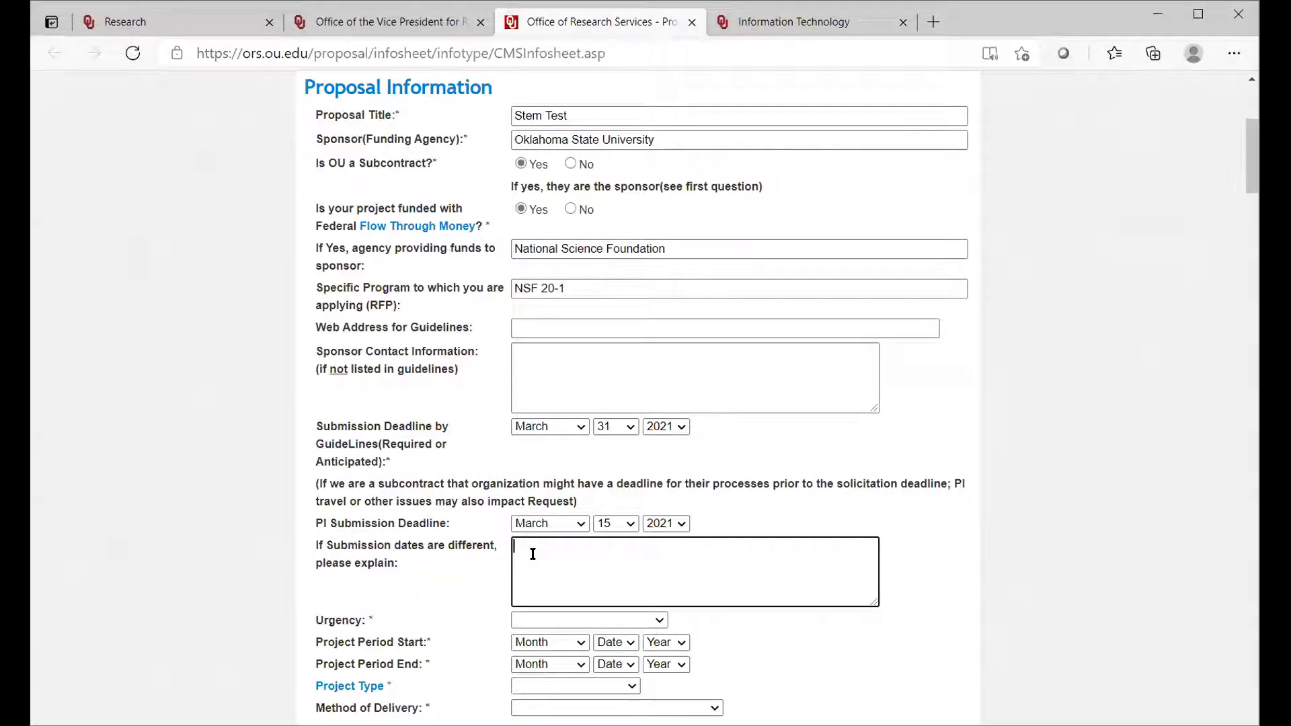
{"action": "type", "text": "s"}
{"action": "key", "text": "BackSpace"}
{"action": "type", "text": "PI at sponsor indicates they want earlier"}
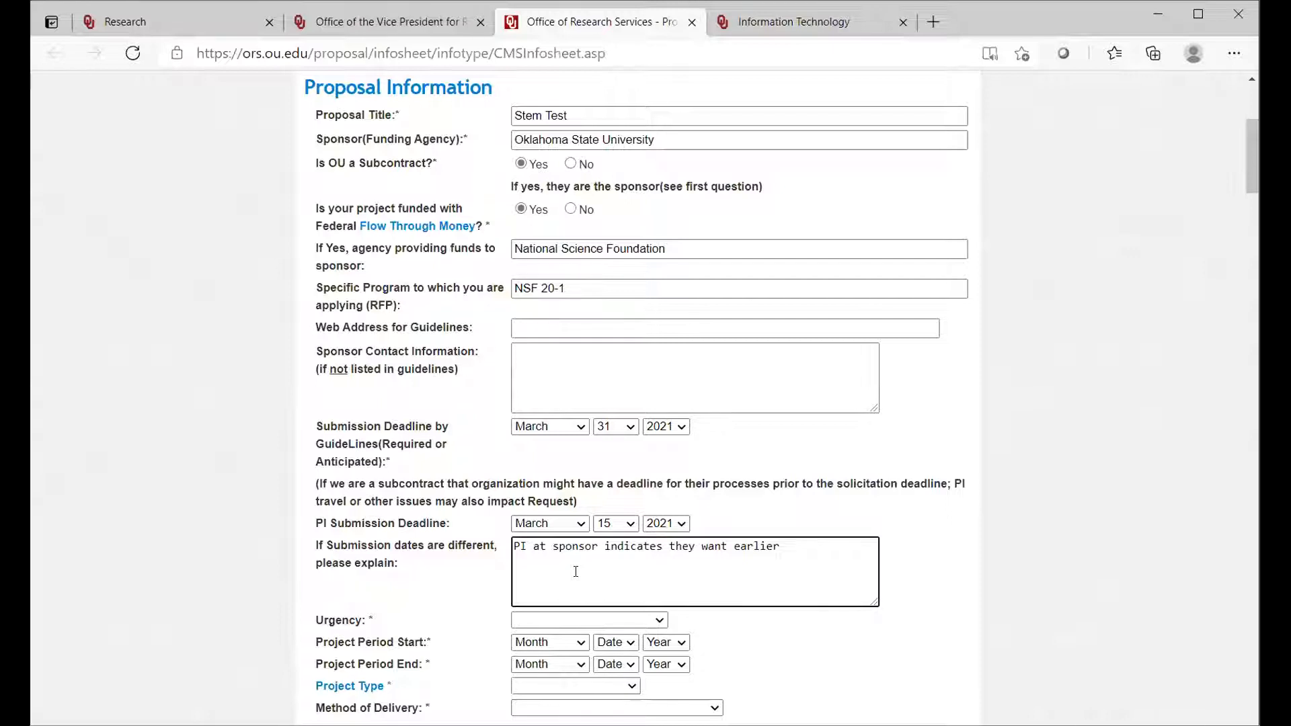
{"action": "left_click", "coordinate": [657, 620]}
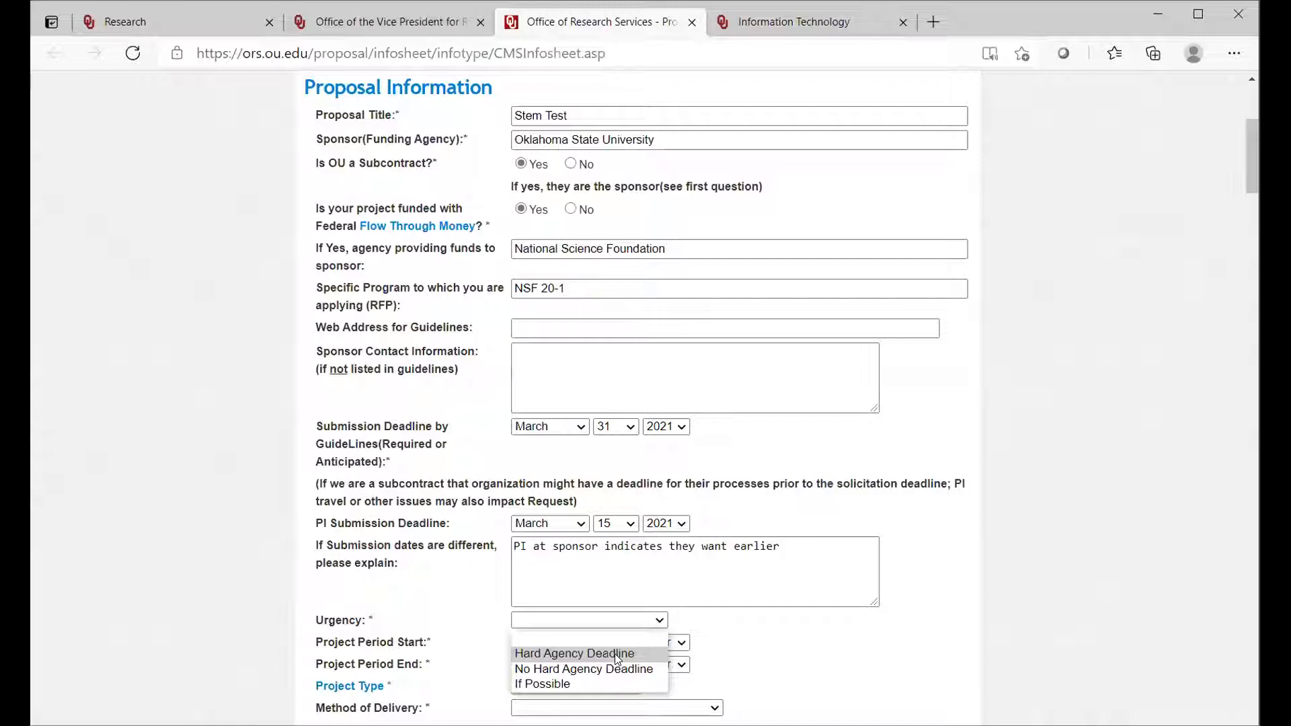
{"action": "left_click", "coordinate": [615, 653]}
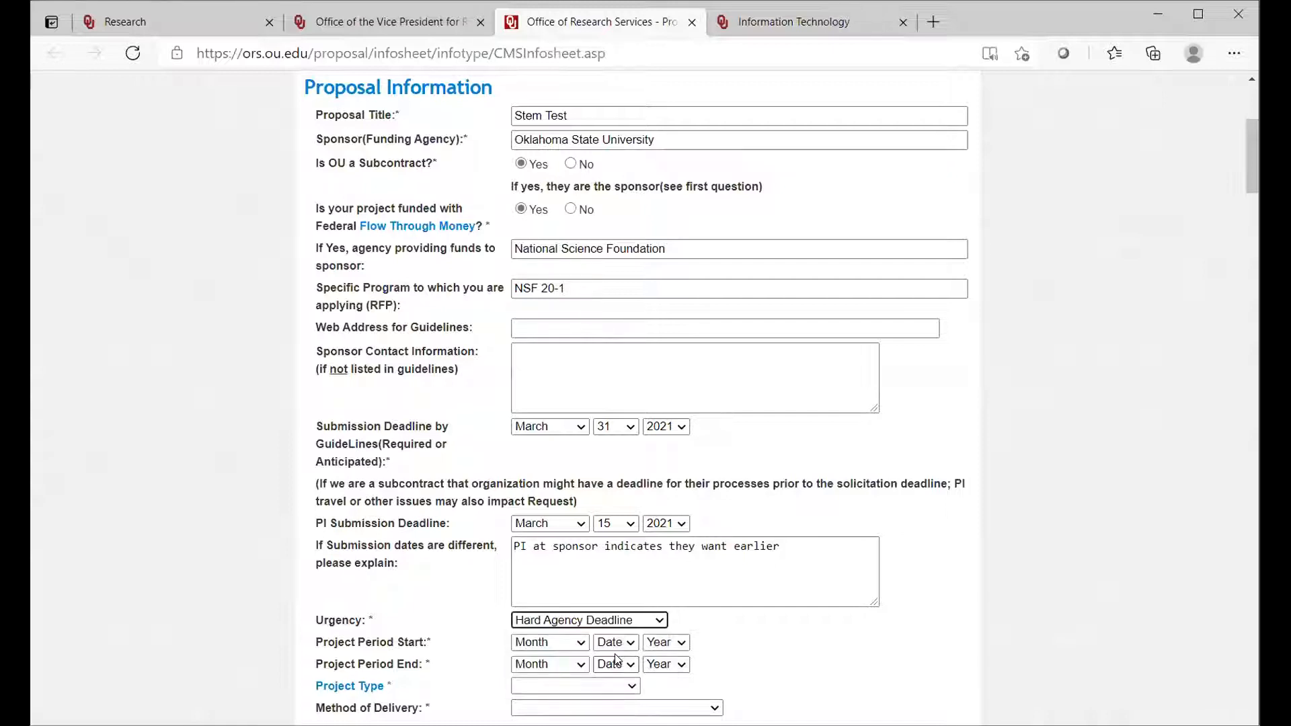
Step: Set the project period start date to February 1, 2022
{"action": "left_click", "coordinate": [581, 643]}
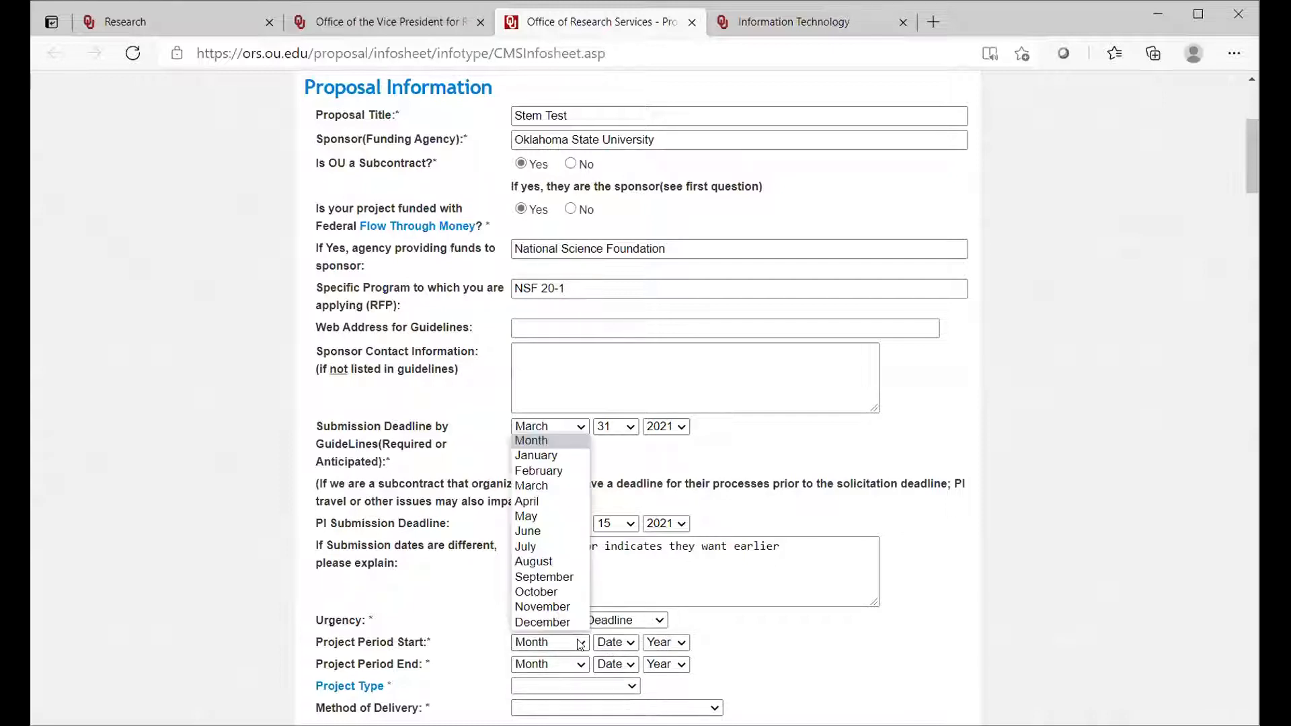
{"action": "left_click", "coordinate": [554, 472]}
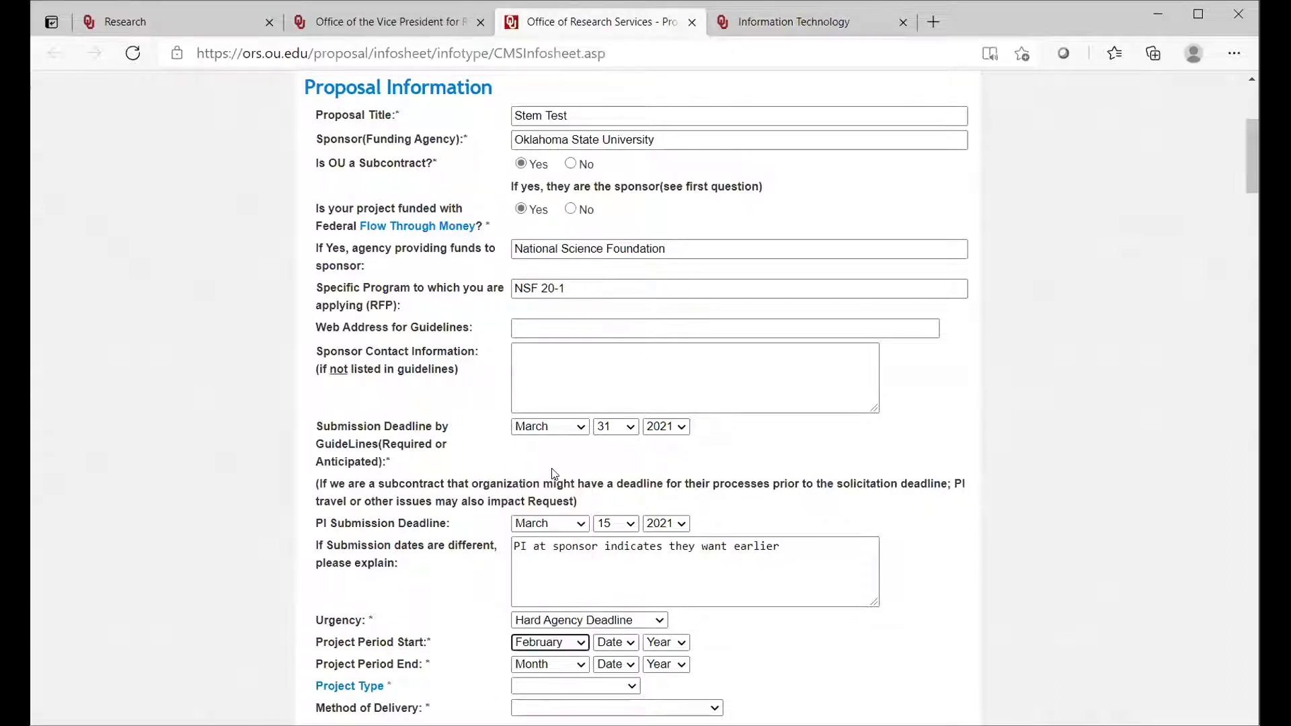
{"action": "left_click", "coordinate": [631, 645]}
{"action": "left_click", "coordinate": [604, 350]}
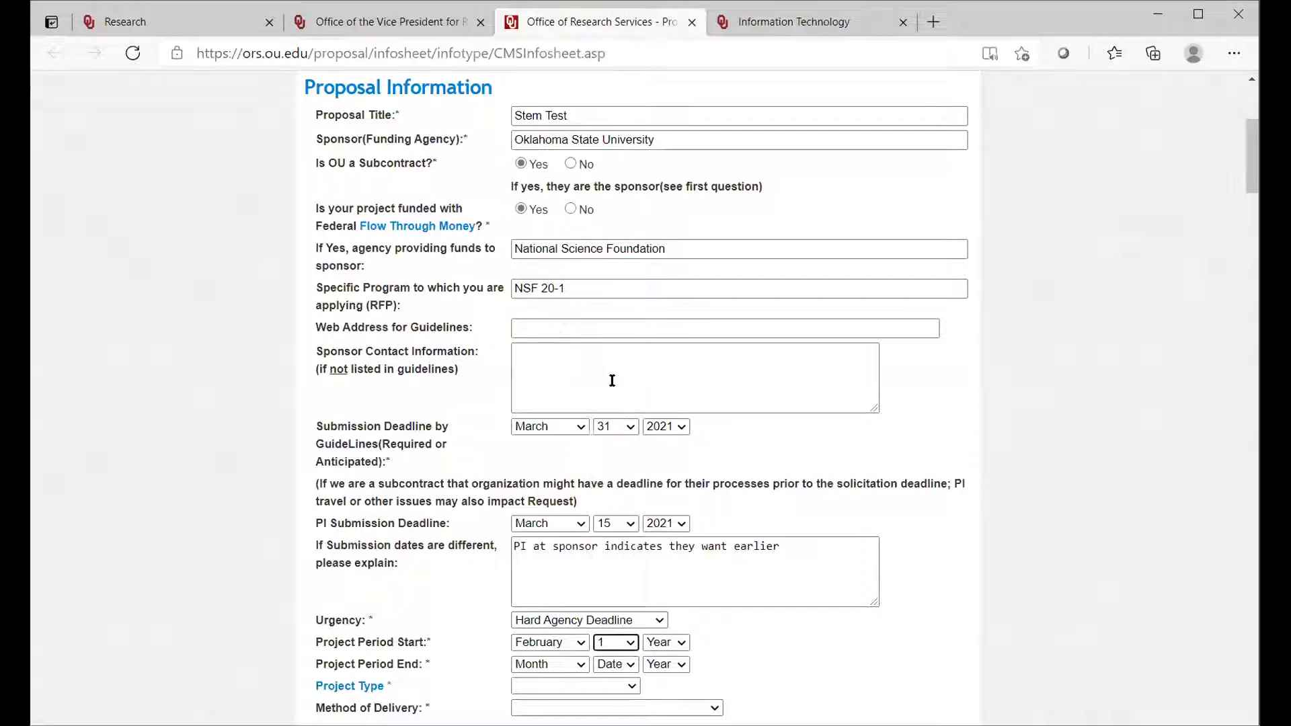
{"action": "left_click", "coordinate": [680, 644]}
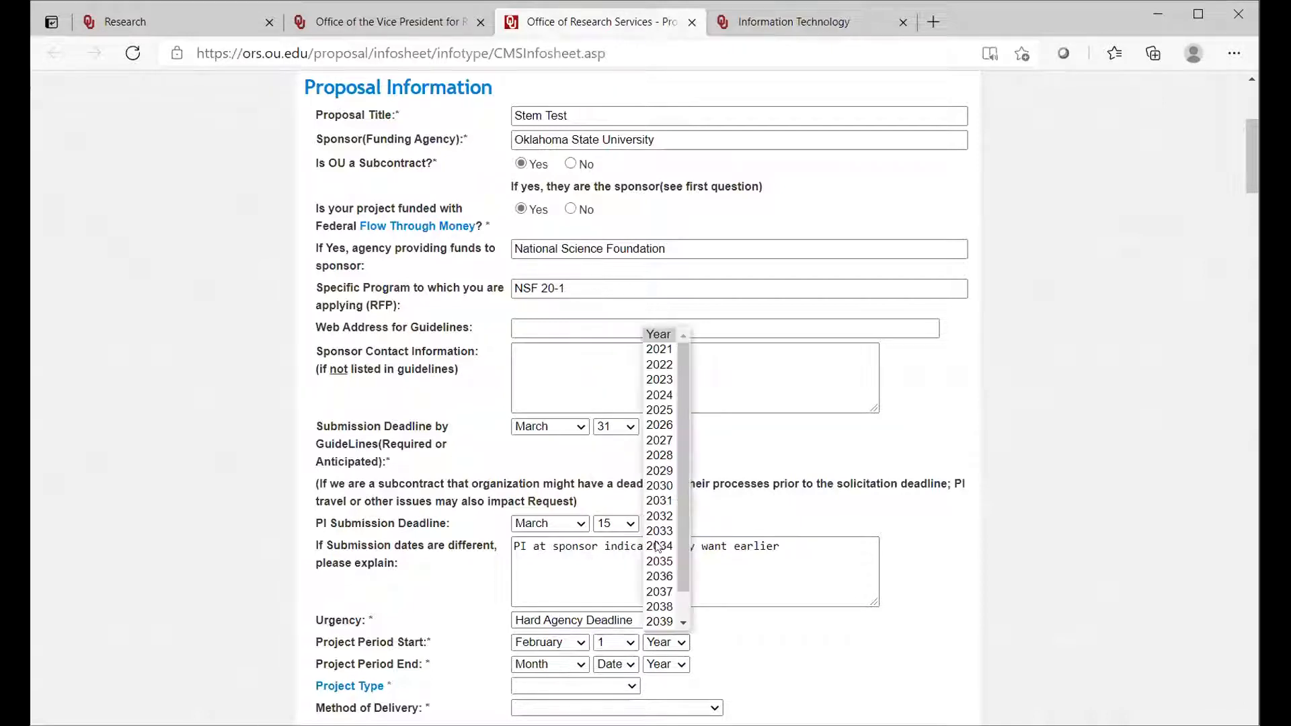
{"action": "left_click", "coordinate": [649, 365]}
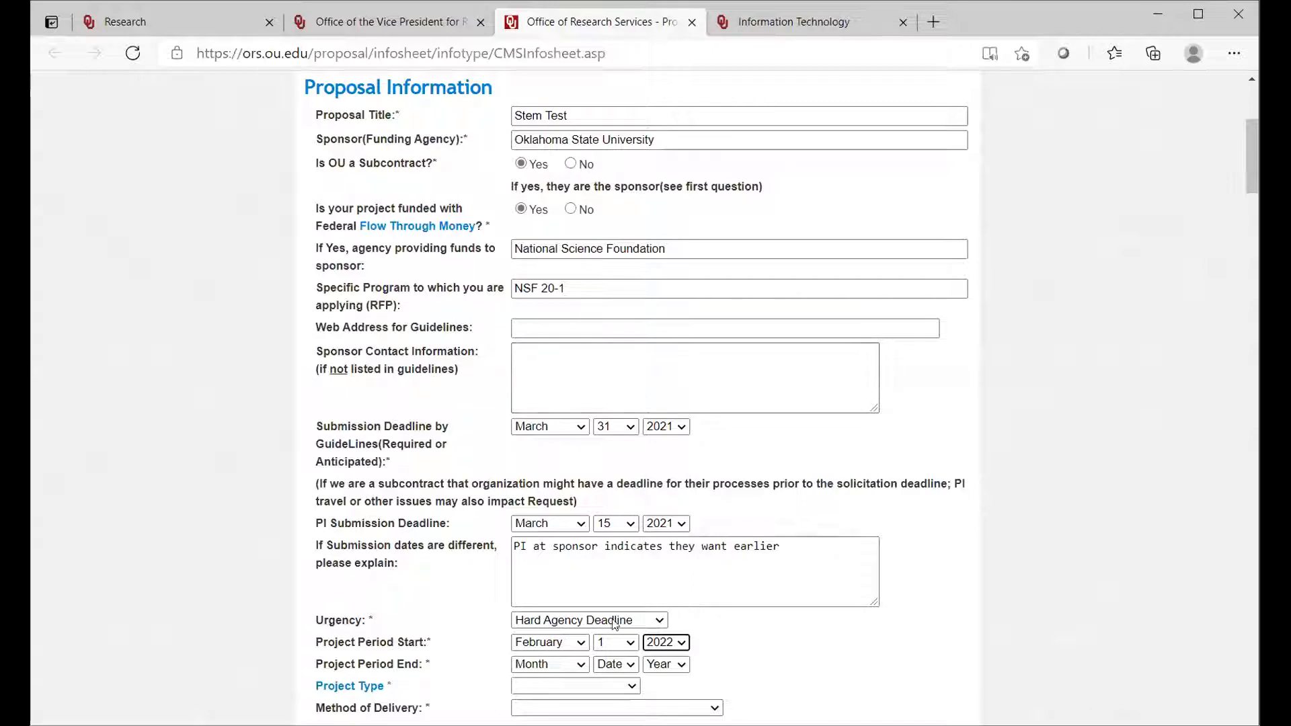
Step: Set the project period end date to January 31, 2024
{"action": "left_click", "coordinate": [582, 666]}
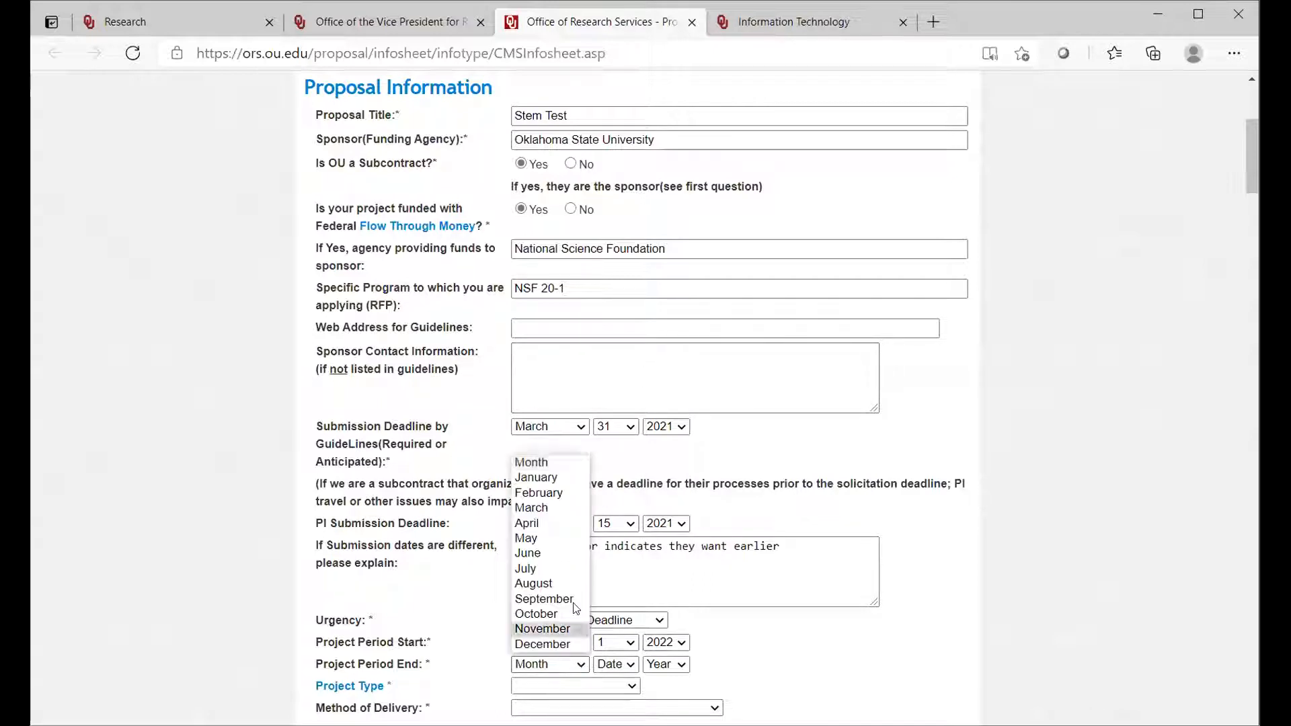
{"action": "left_click", "coordinate": [563, 477]}
{"action": "left_click", "coordinate": [562, 477]}
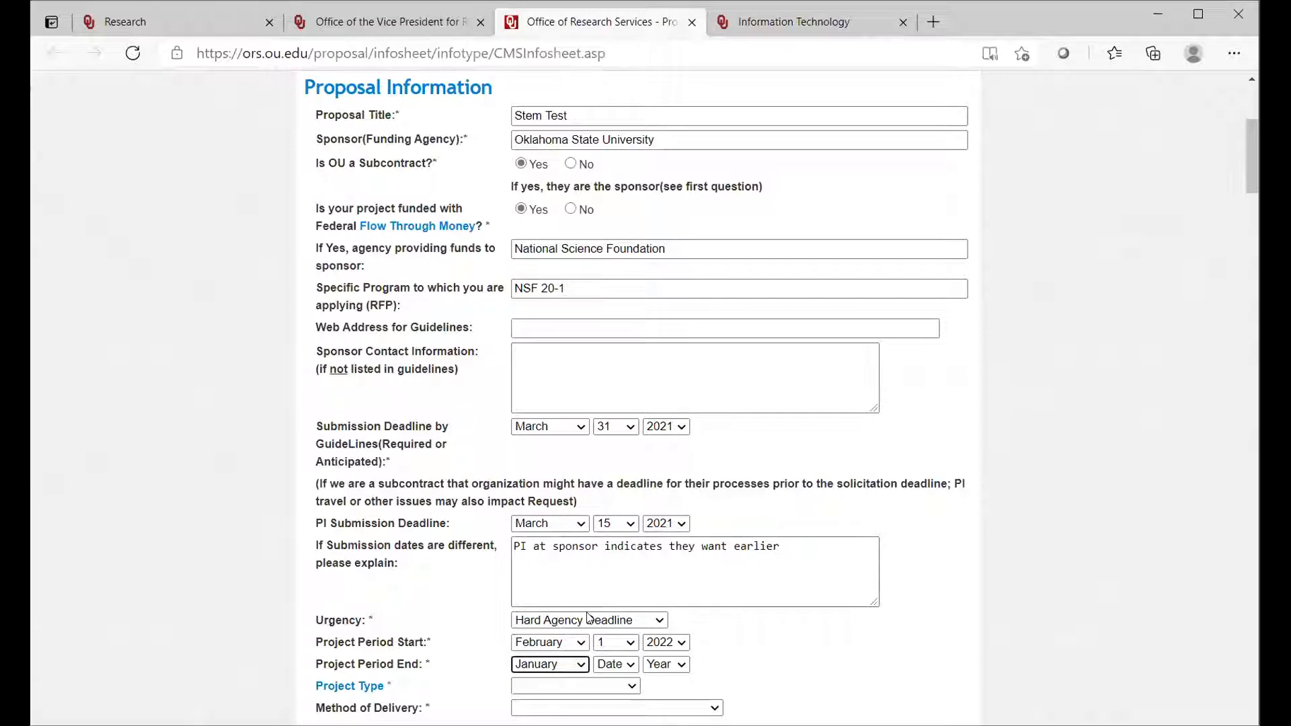
{"action": "left_click", "coordinate": [628, 666]}
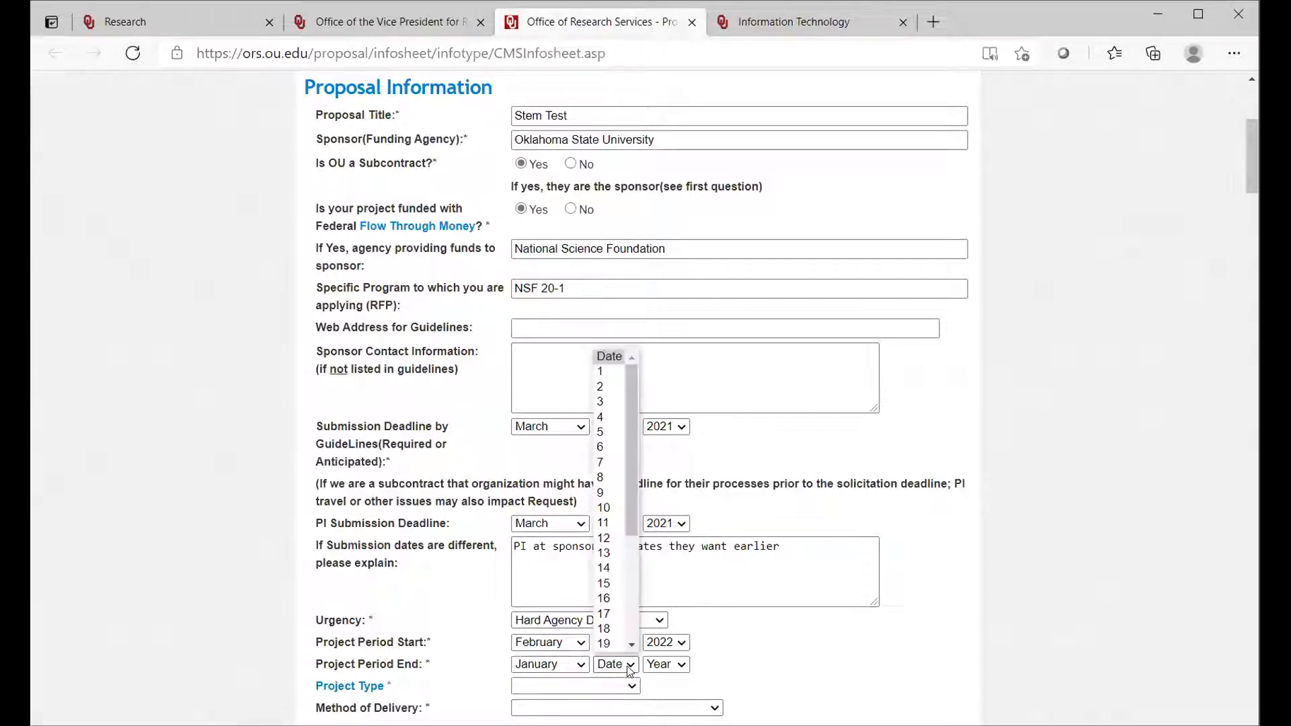
{"action": "left_click_drag", "start_coordinate": [628, 501], "coordinate": [628, 616]}
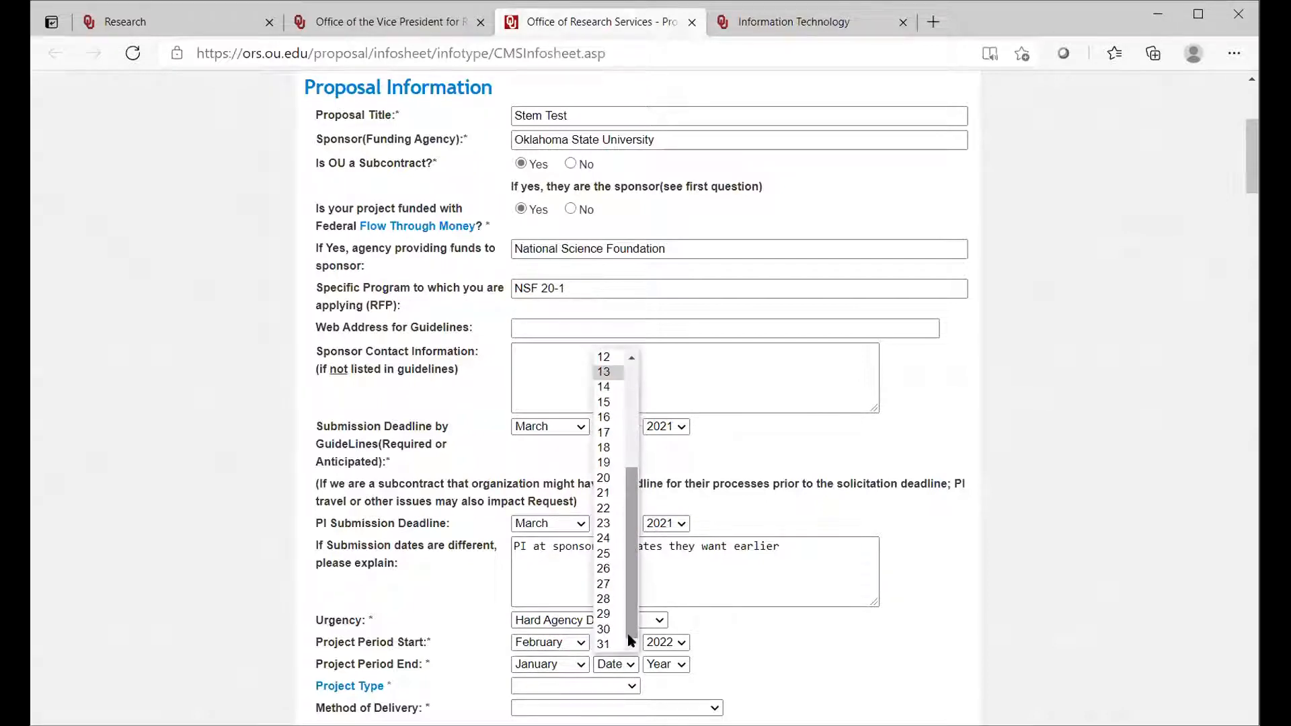
{"action": "left_click", "coordinate": [607, 641]}
{"action": "left_click", "coordinate": [682, 666]}
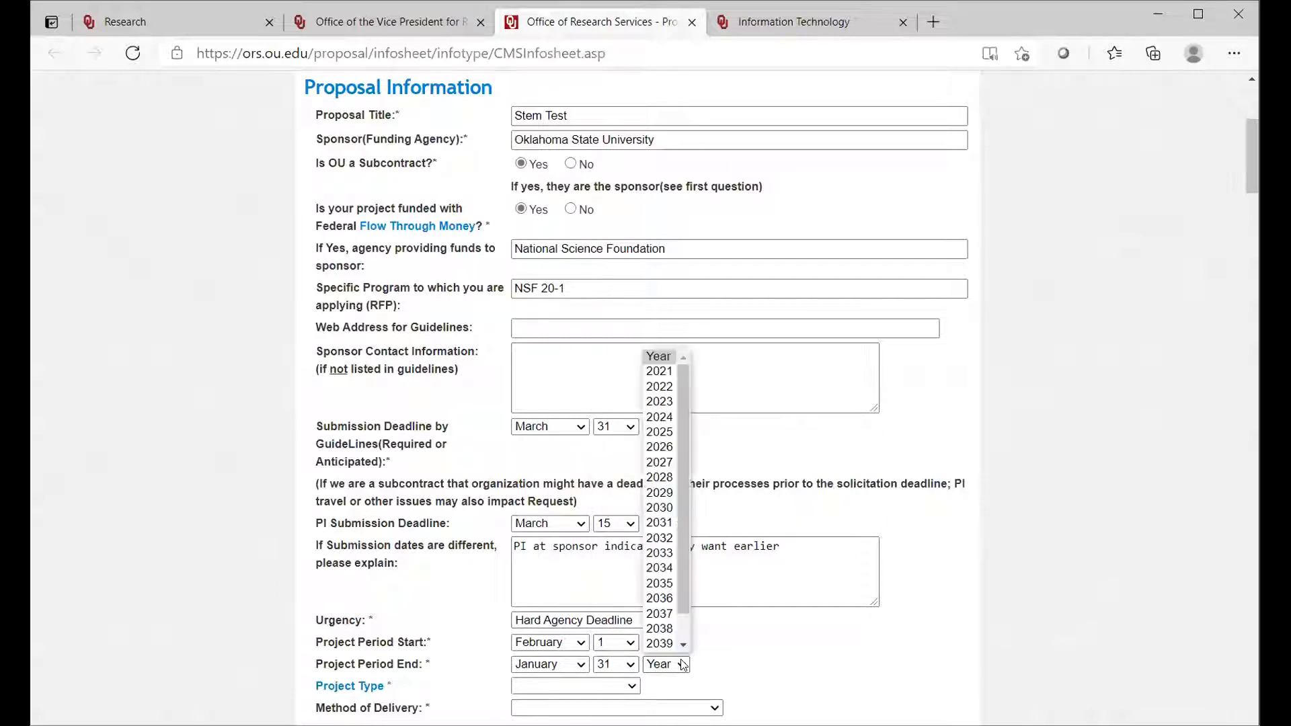
{"action": "left_click", "coordinate": [659, 417]}
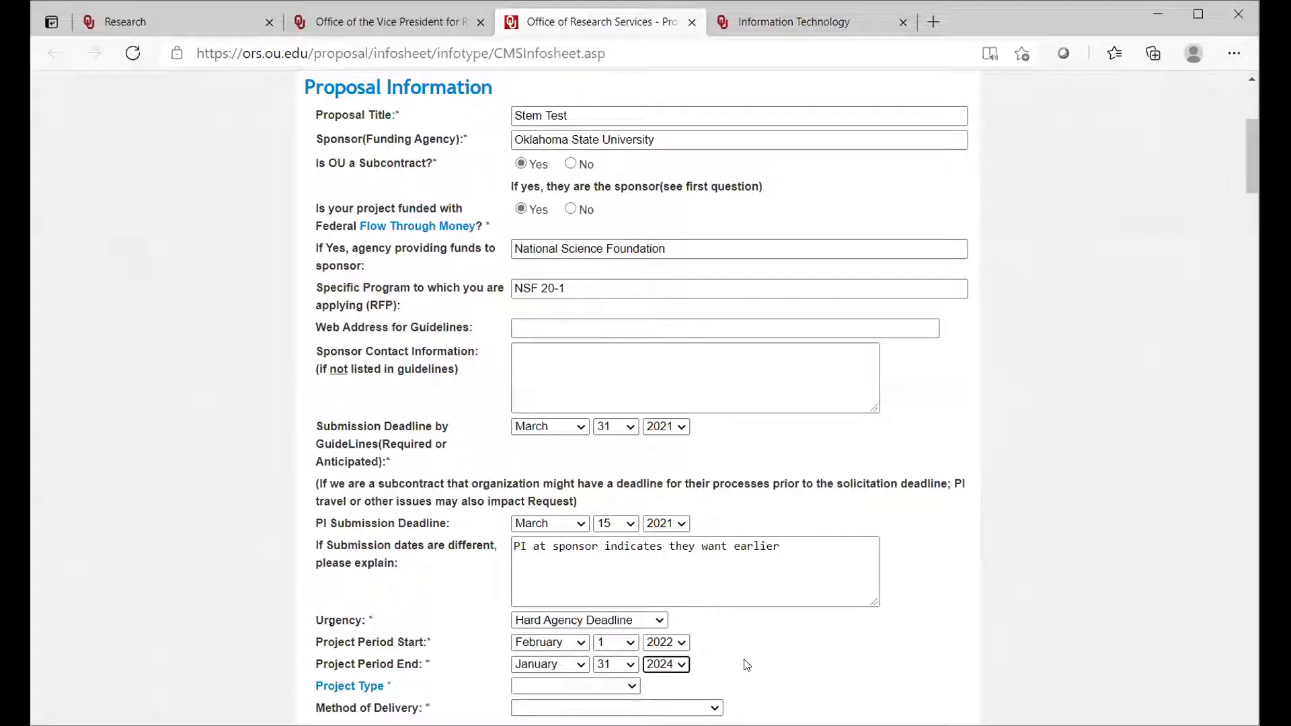
Step: Set the project type to New Proposal and the method of delivery to Electronic Mail
{"action": "left_click", "coordinate": [632, 687]}
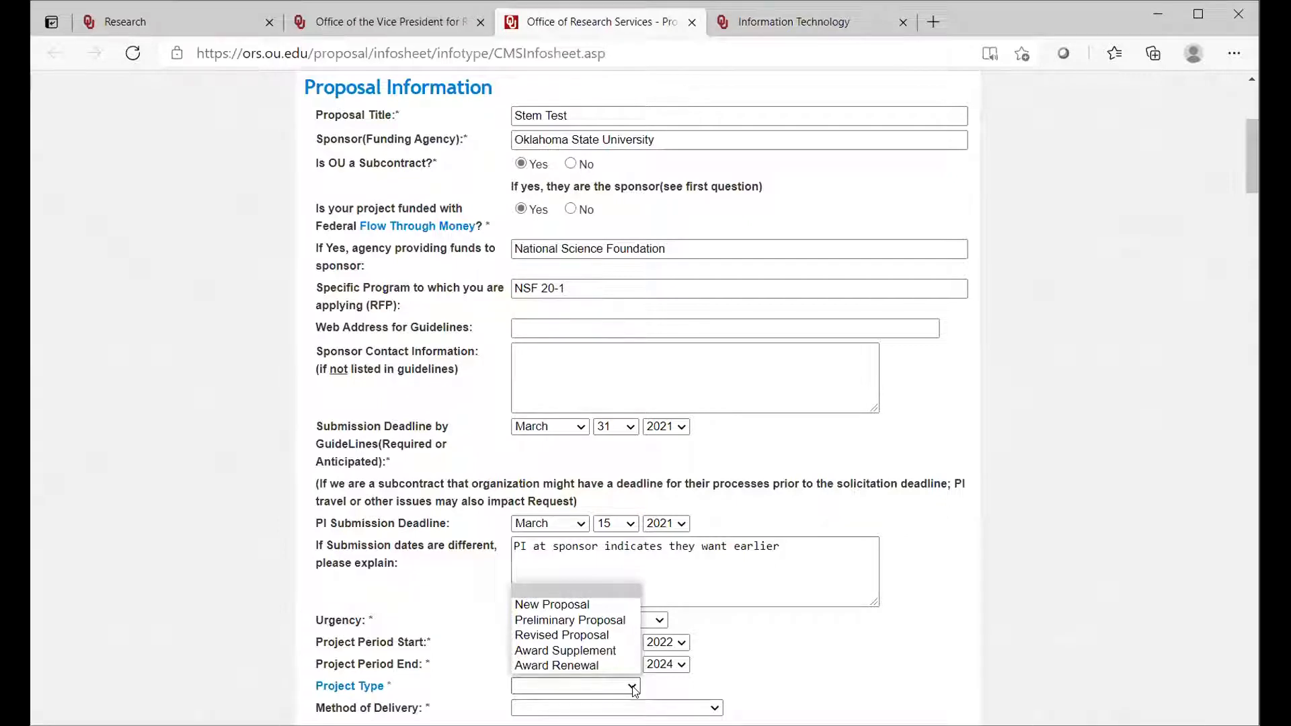
{"action": "left_click", "coordinate": [588, 600]}
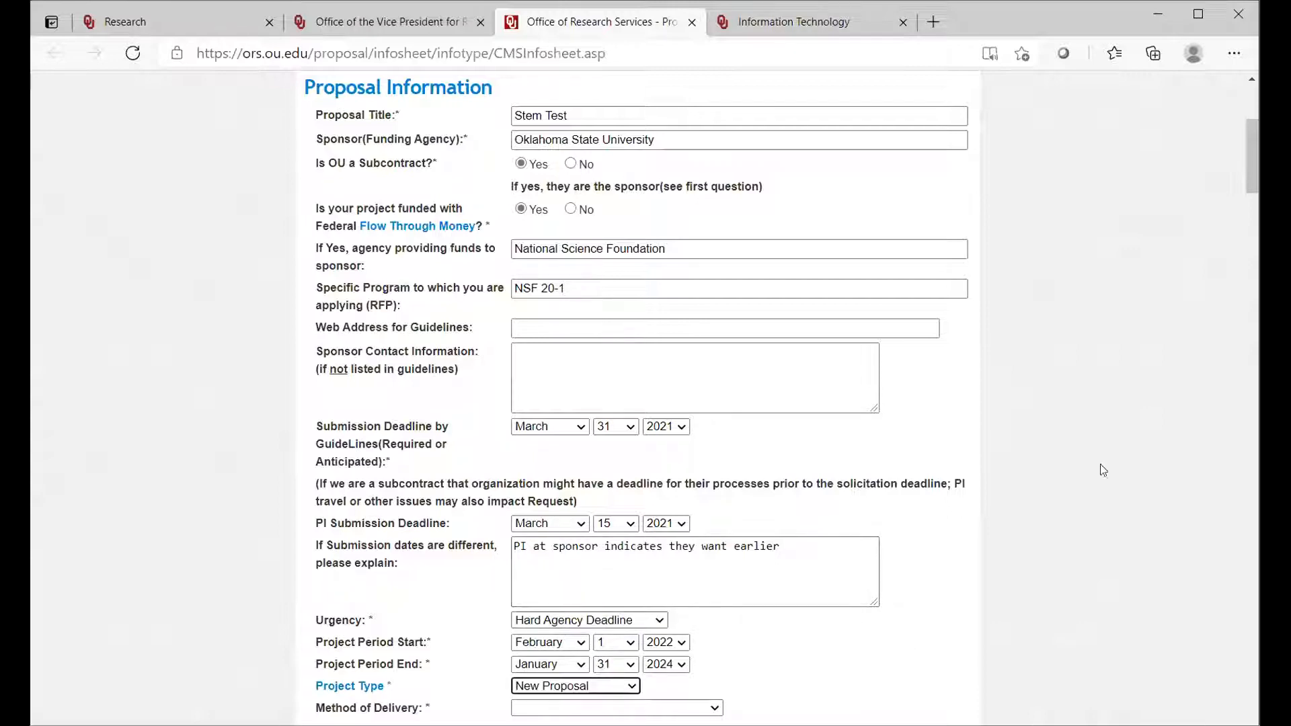
{"action": "left_click_drag", "start_coordinate": [1251, 182], "coordinate": [1251, 232]}
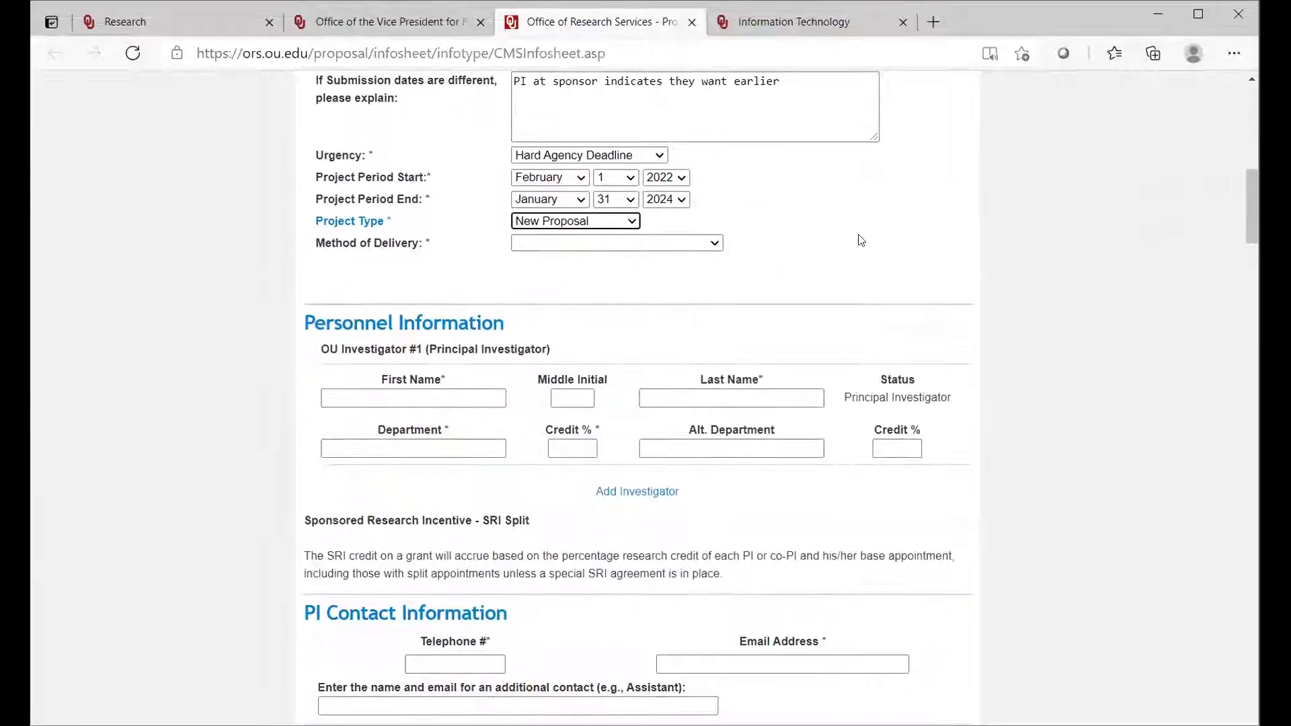
{"action": "left_click", "coordinate": [716, 244]}
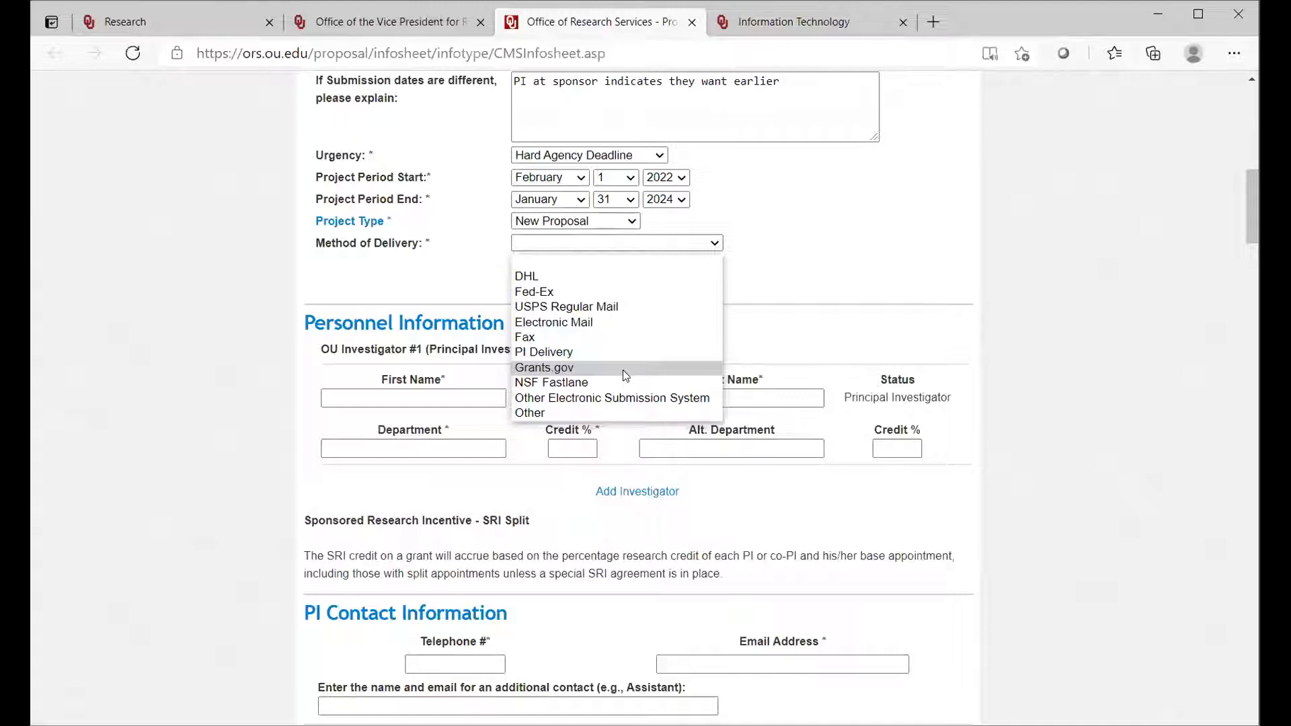
{"action": "left_click", "coordinate": [598, 322]}
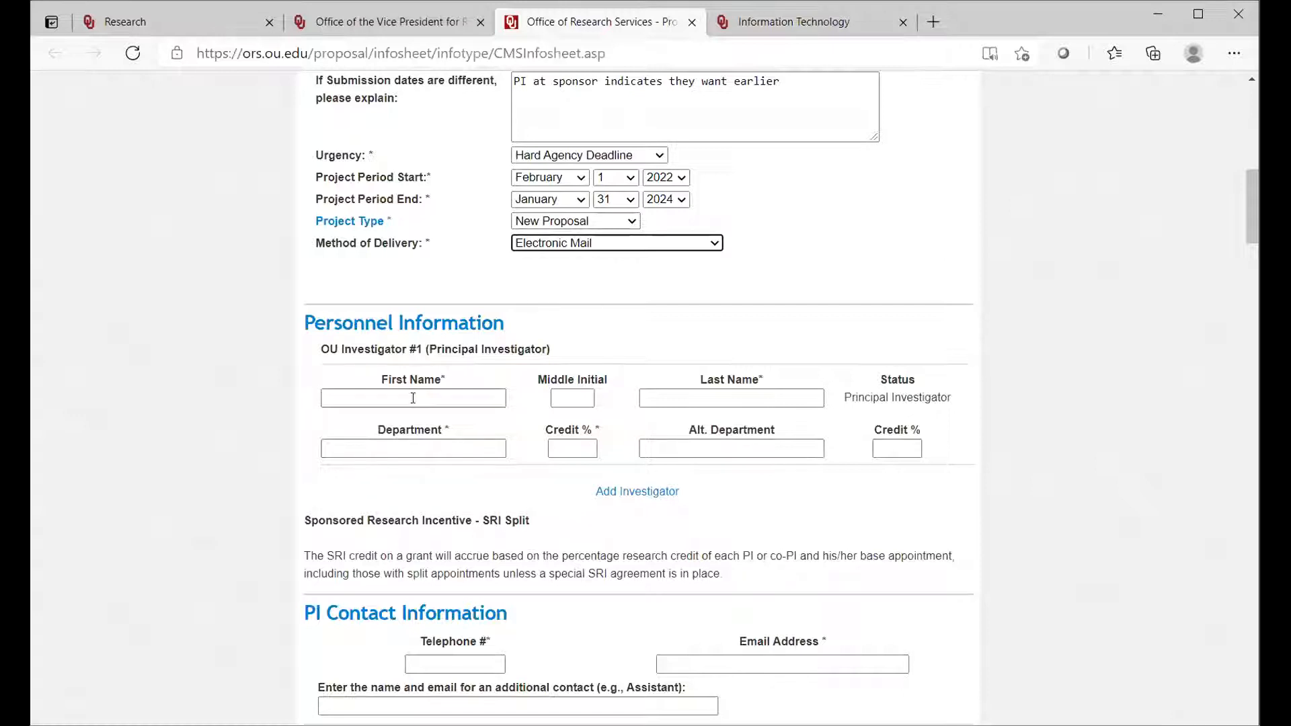
Step: Enter the principal investigator's first and last name under Personnel Information
{"action": "left_click", "coordinate": [399, 402]}
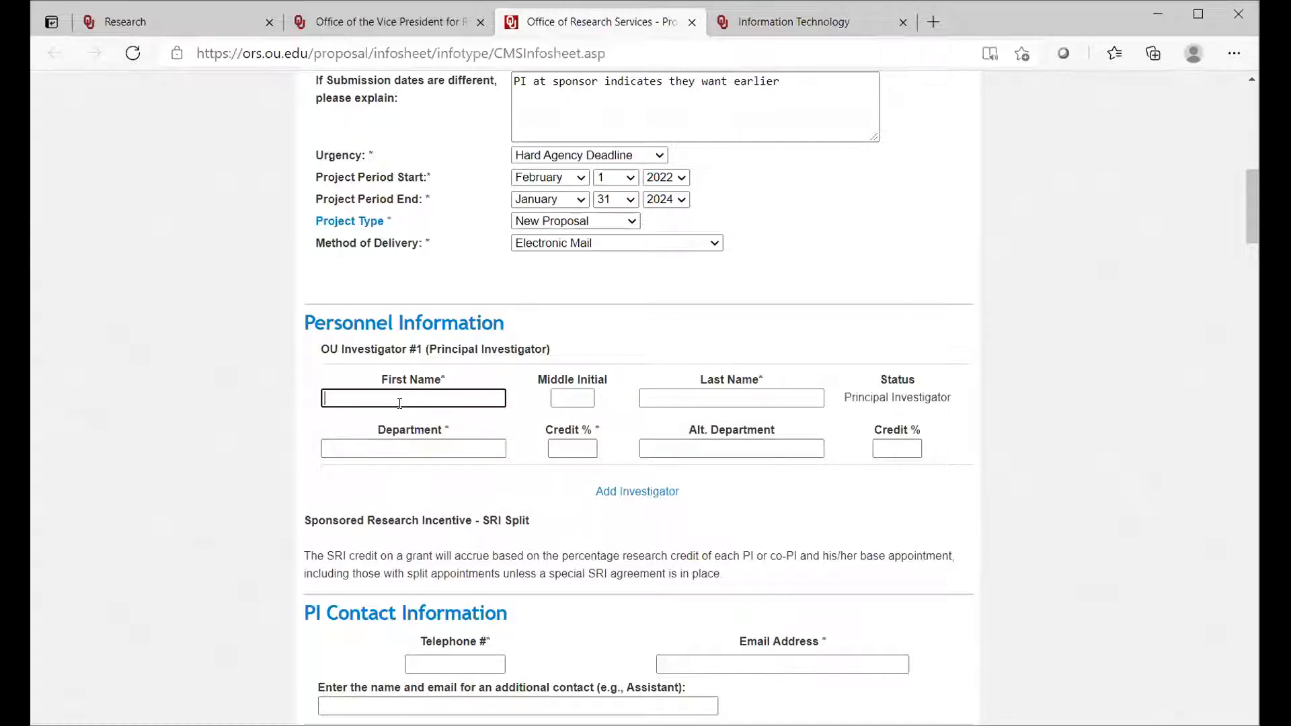
{"action": "left_click", "coordinate": [652, 395]}
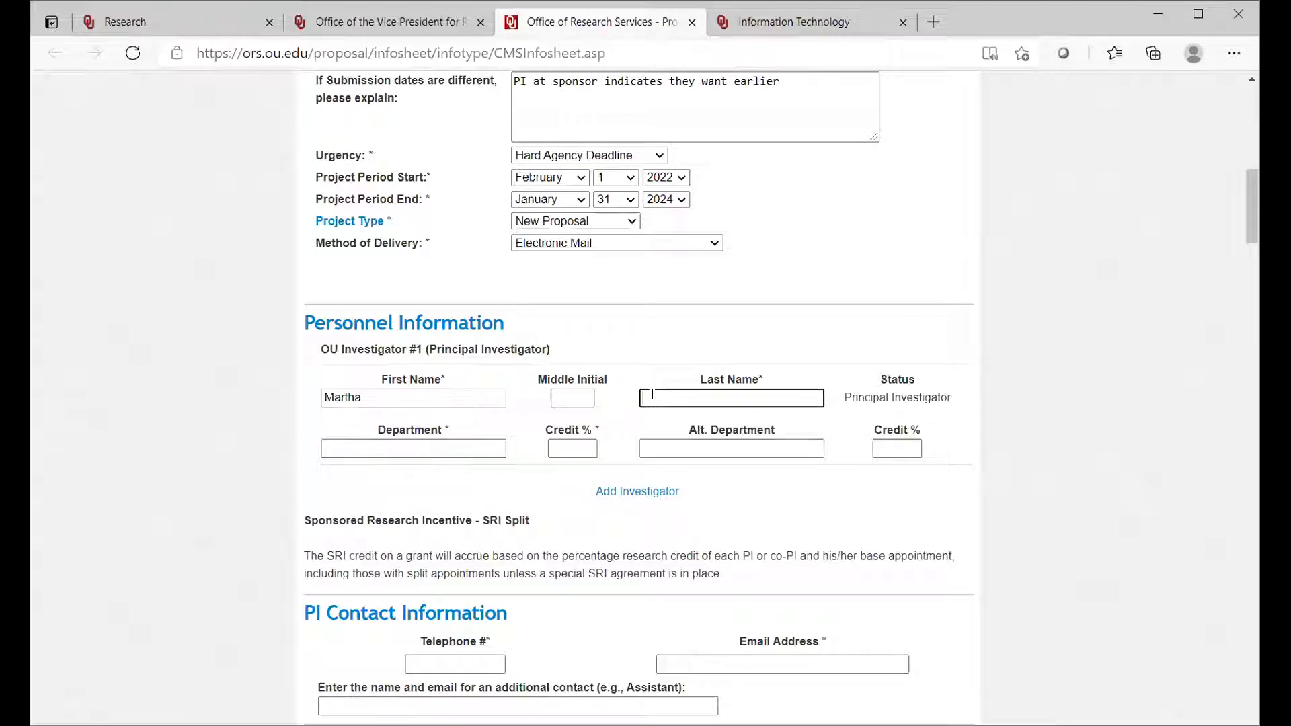
Step: Enter "Office of Research Services (ORS)" as the principal investigator's department, with a credit of 50 percent
{"action": "left_click", "coordinate": [473, 450]}
{"action": "type", "text": "Of"}
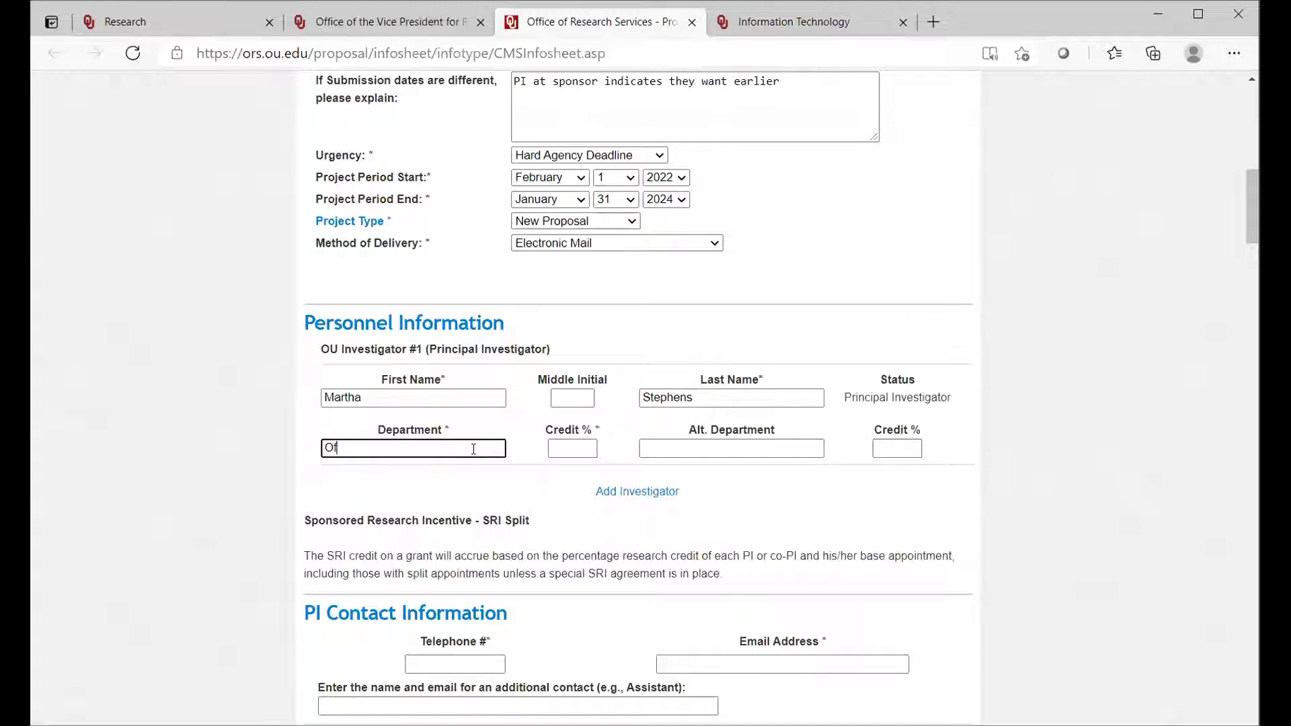
{"action": "type", "text": "fic"}
{"action": "type", "text": "e of Research Services (ORS"}
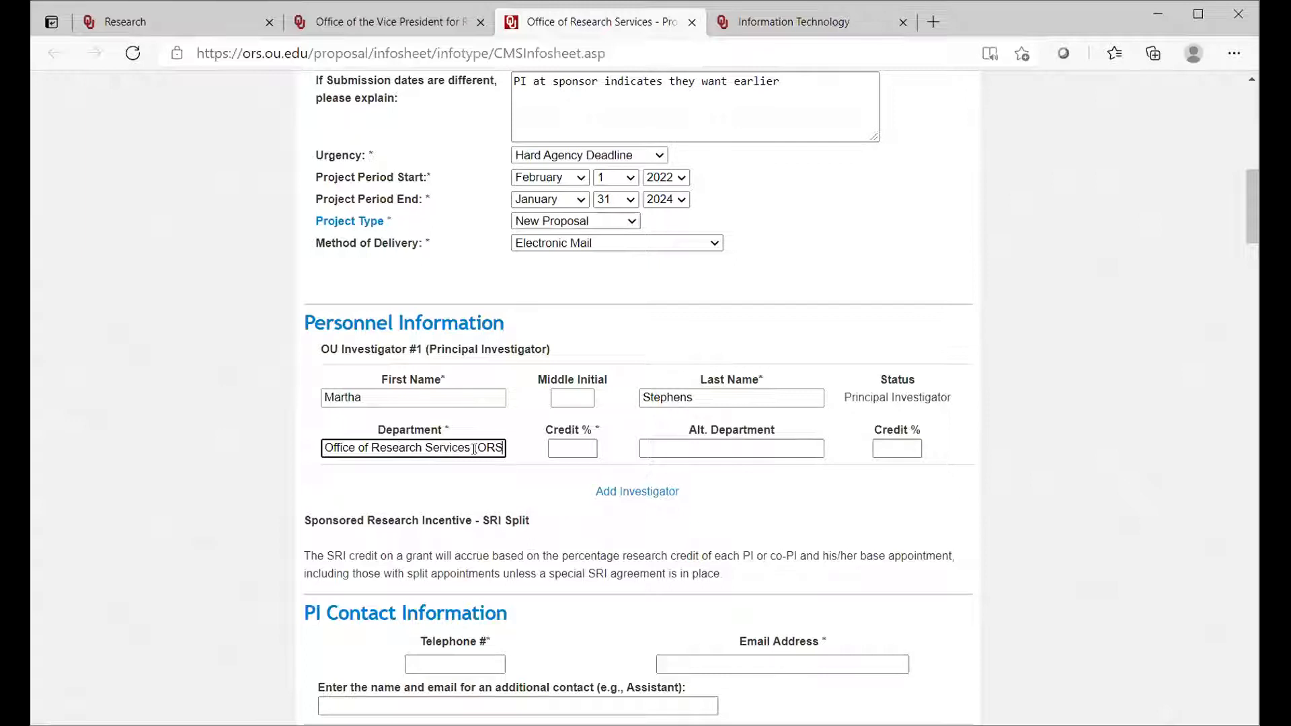
{"action": "type", "text": ")"}
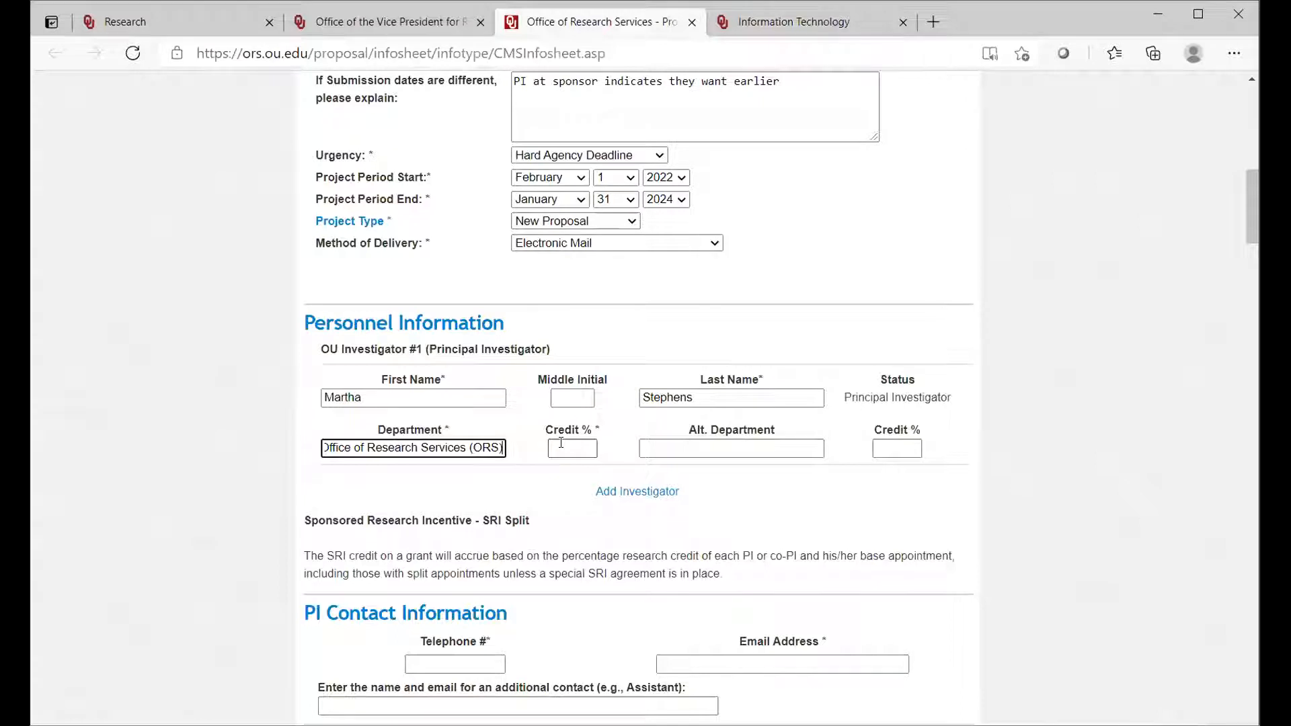
{"action": "type", "text": "5"}
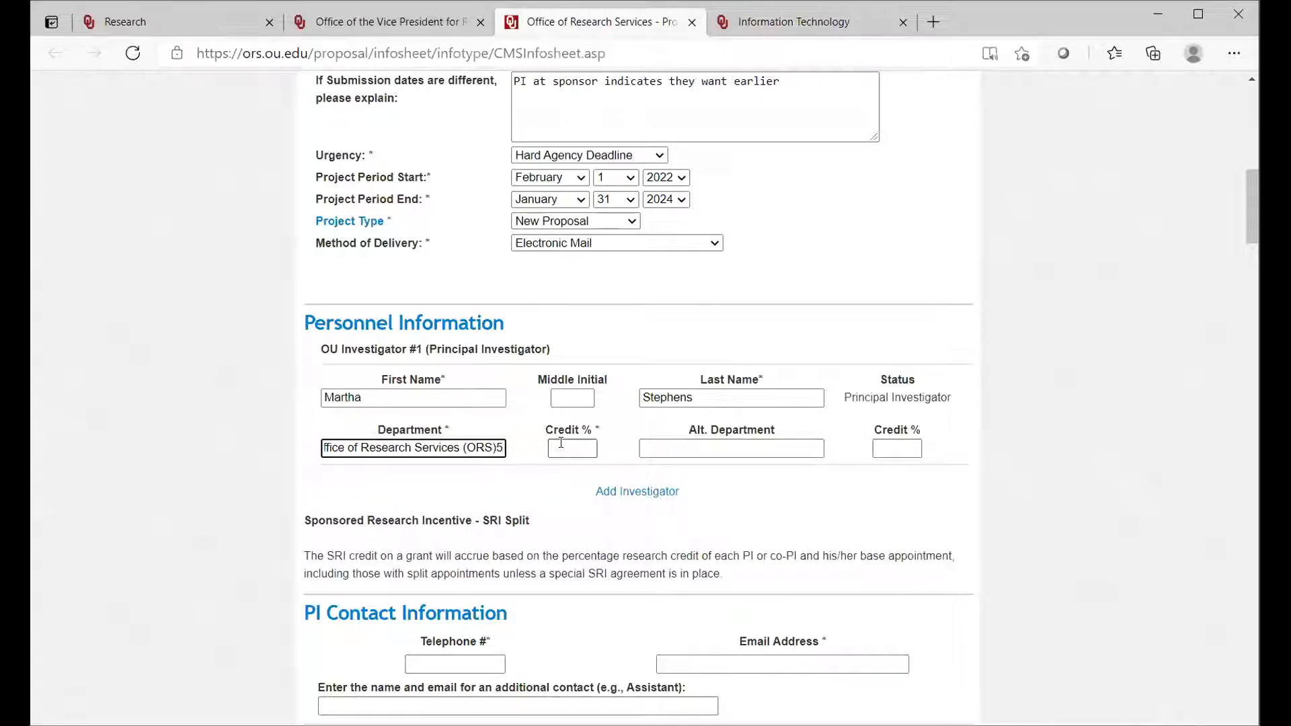
{"action": "key", "text": "BackSpace"}
{"action": "left_click", "coordinate": [560, 447]}
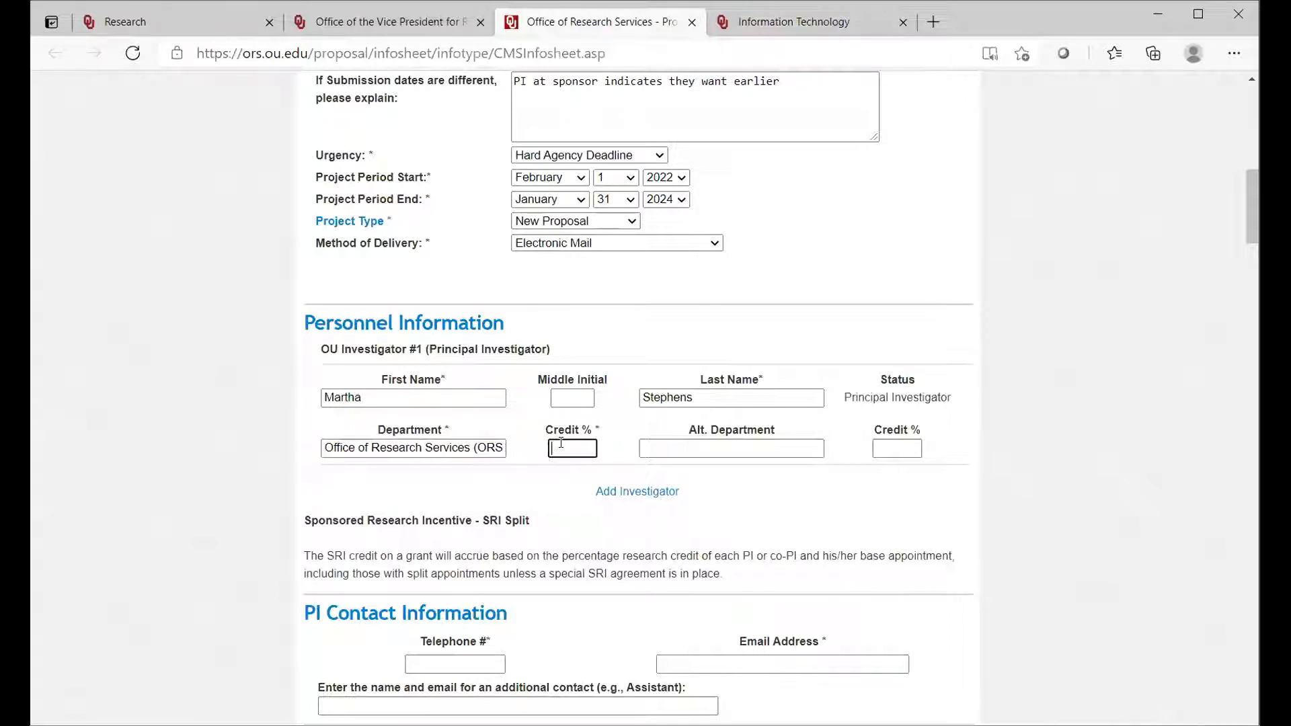
{"action": "type", "text": "50"}
Step: Add a second OU investigator and enter that person's first and last name
{"action": "left_click", "coordinate": [612, 493]}
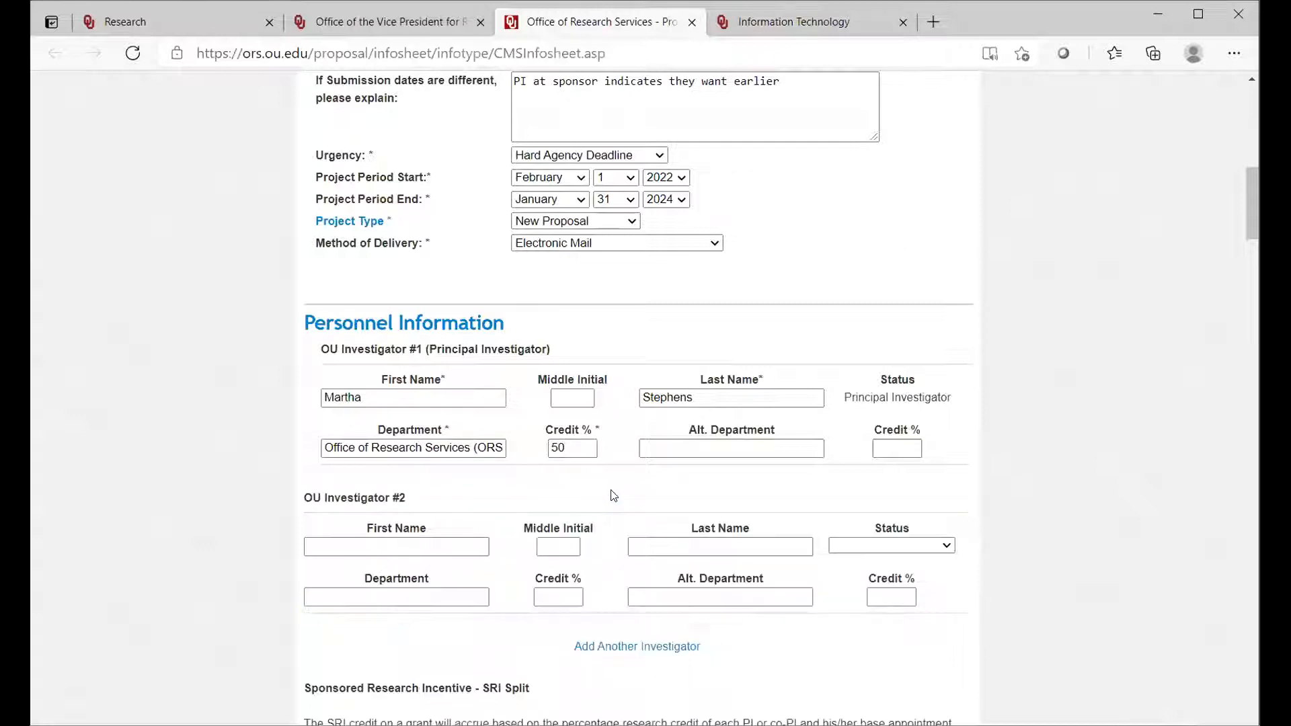
{"action": "left_click", "coordinate": [385, 545]}
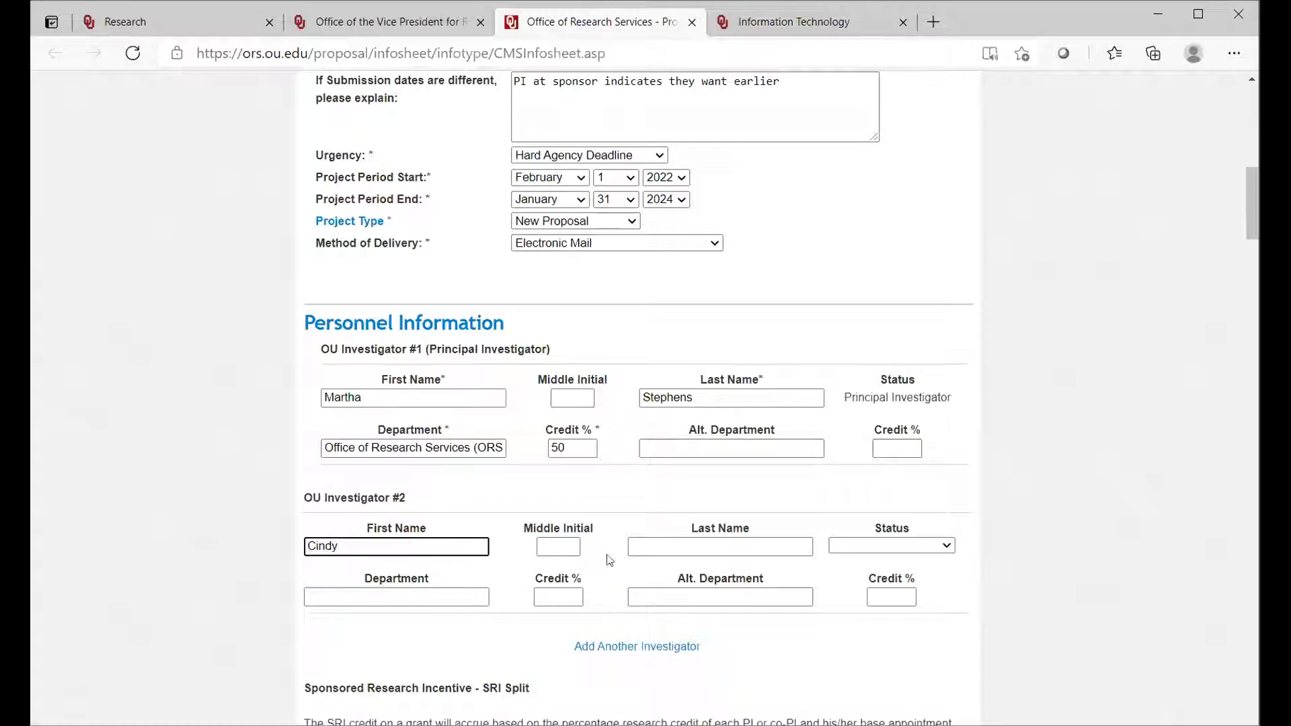
{"action": "left_click", "coordinate": [652, 546]}
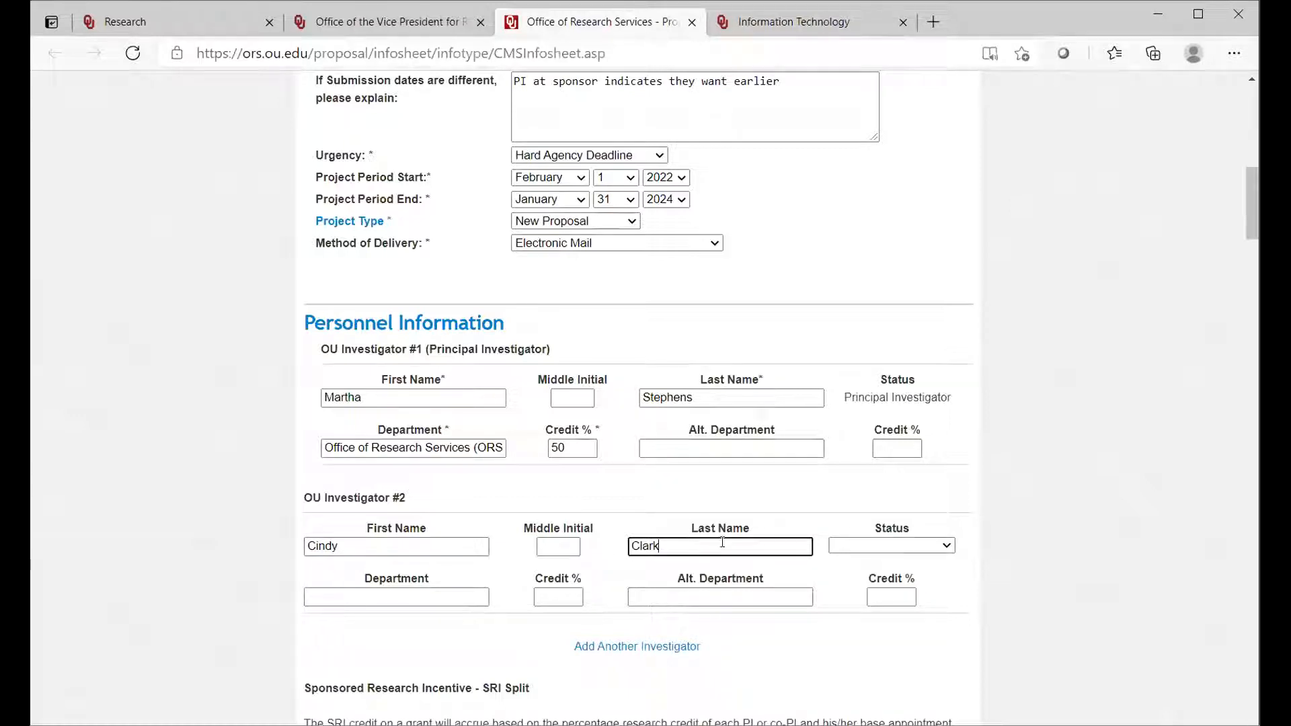
Step: Give the second investigator the Co-PI status, the department ORS and a credit of 50 percent
{"action": "left_click", "coordinate": [944, 546]}
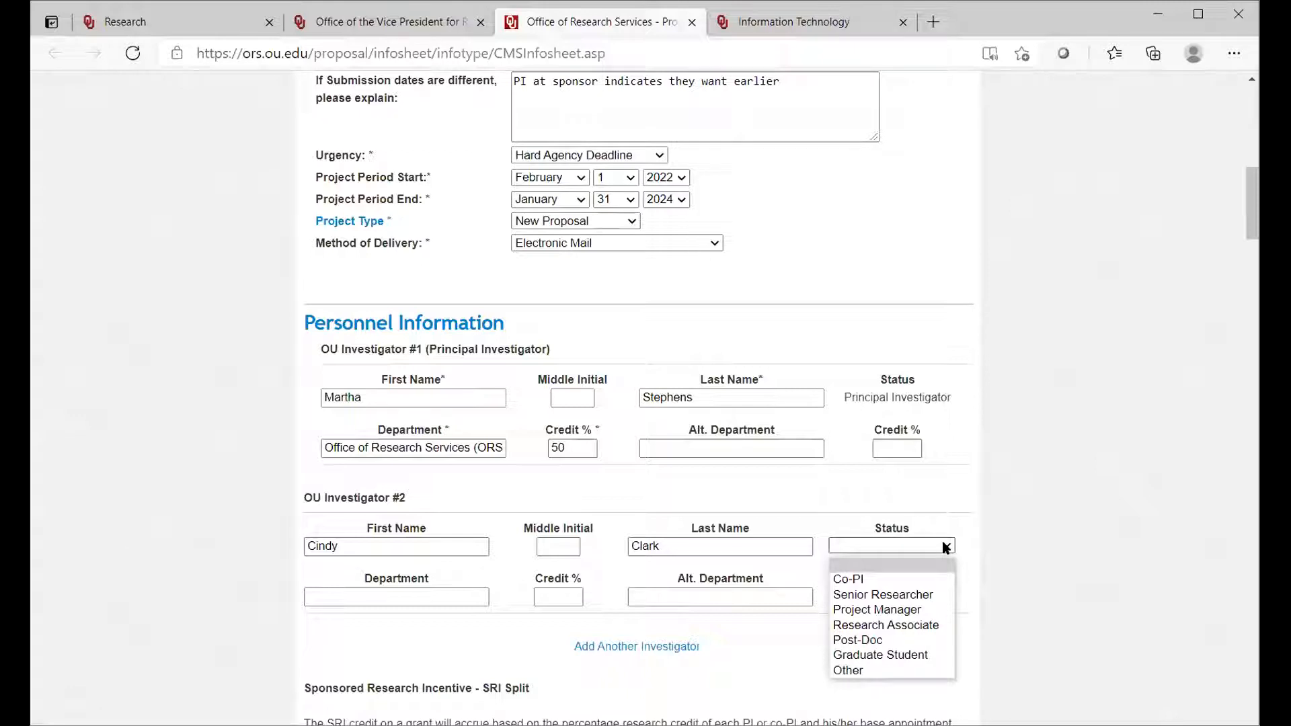
{"action": "left_click", "coordinate": [868, 579]}
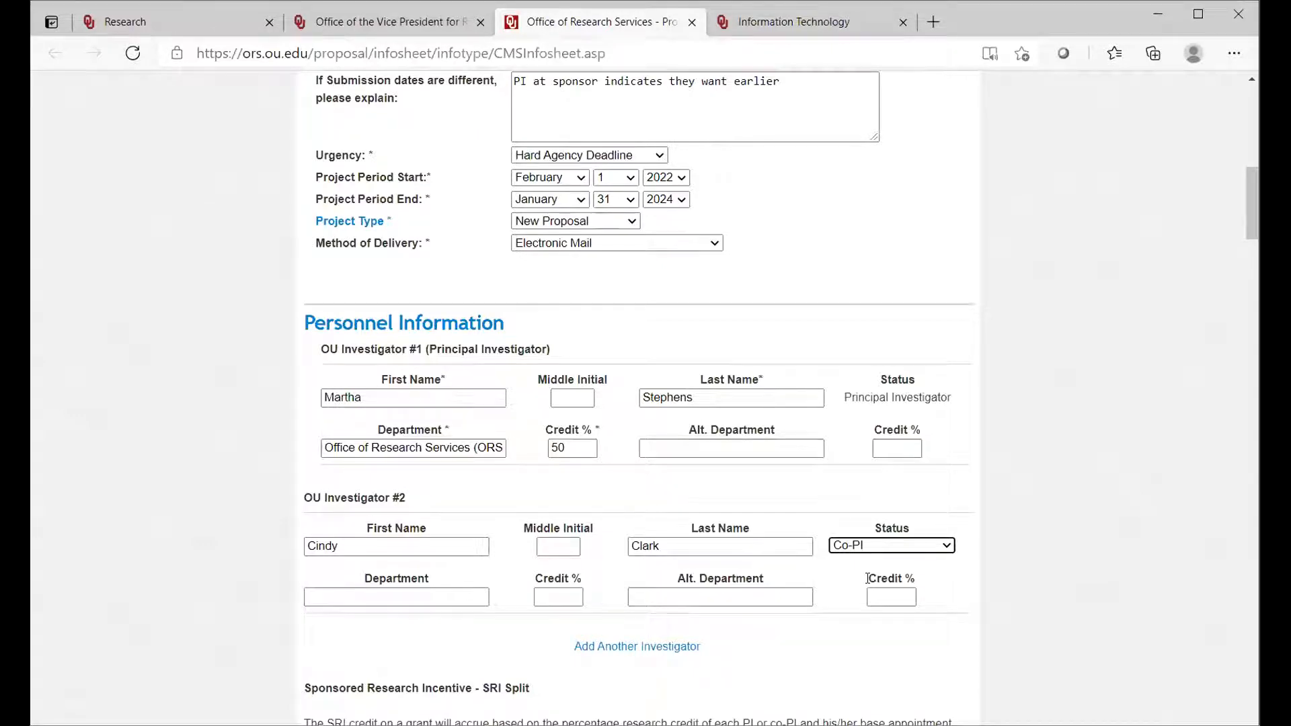
{"action": "left_click", "coordinate": [396, 591]}
{"action": "type", "text": "ORS"}
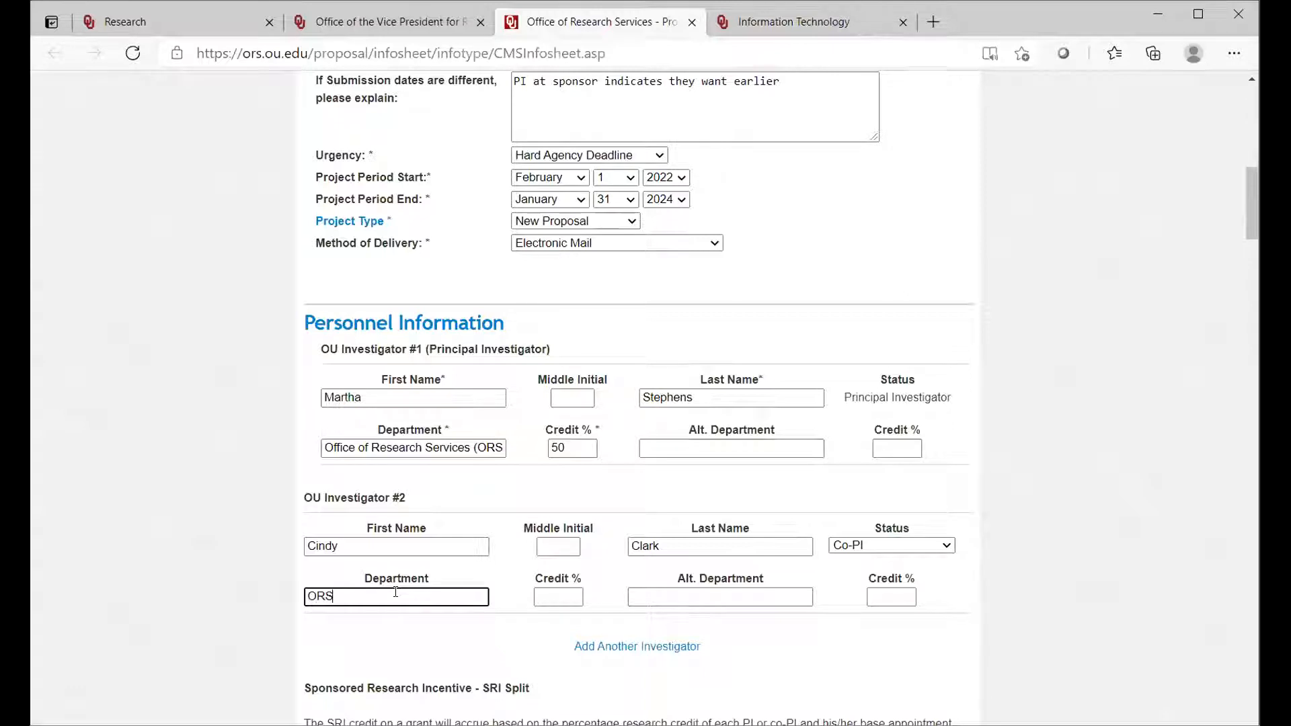
{"action": "left_click", "coordinate": [547, 593]}
{"action": "type", "text": "50"}
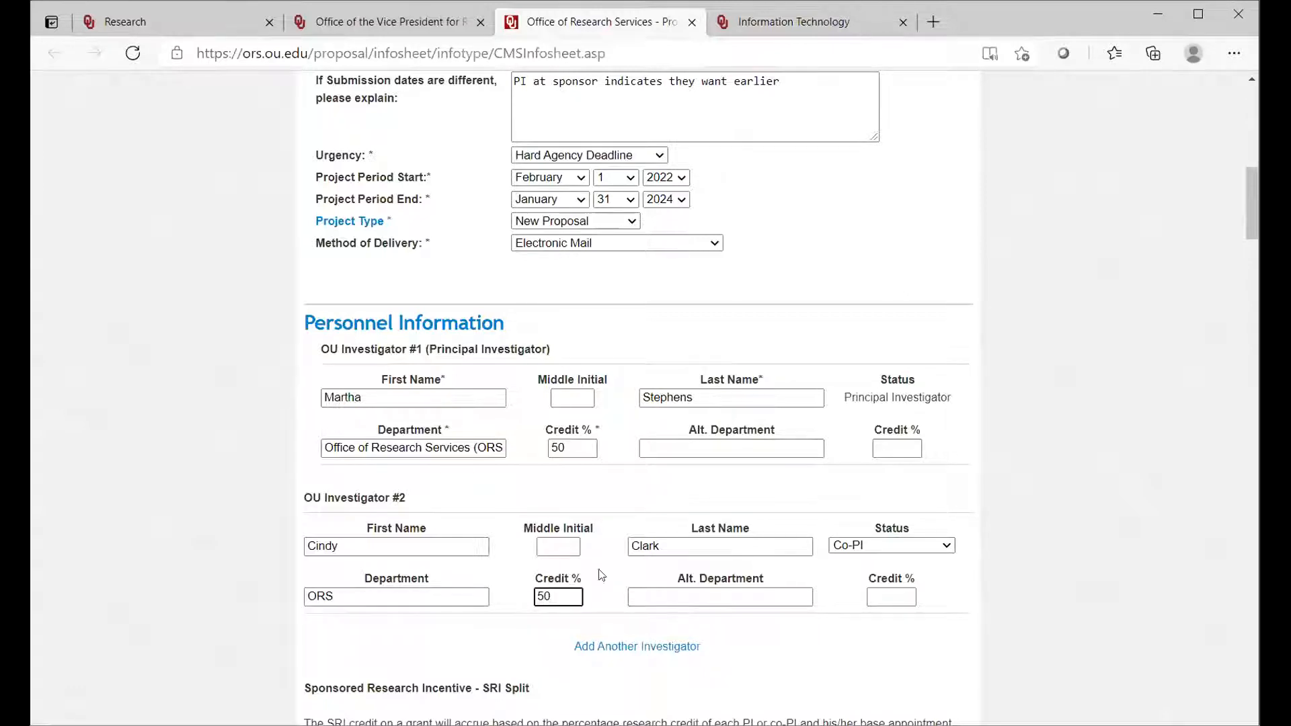
{"action": "left_click", "coordinate": [604, 589]}
Step: Enter the principal investigator's telephone number, including the area code, under PI Contact Information
{"action": "left_click_drag", "start_coordinate": [1250, 220], "coordinate": [1250, 254]}
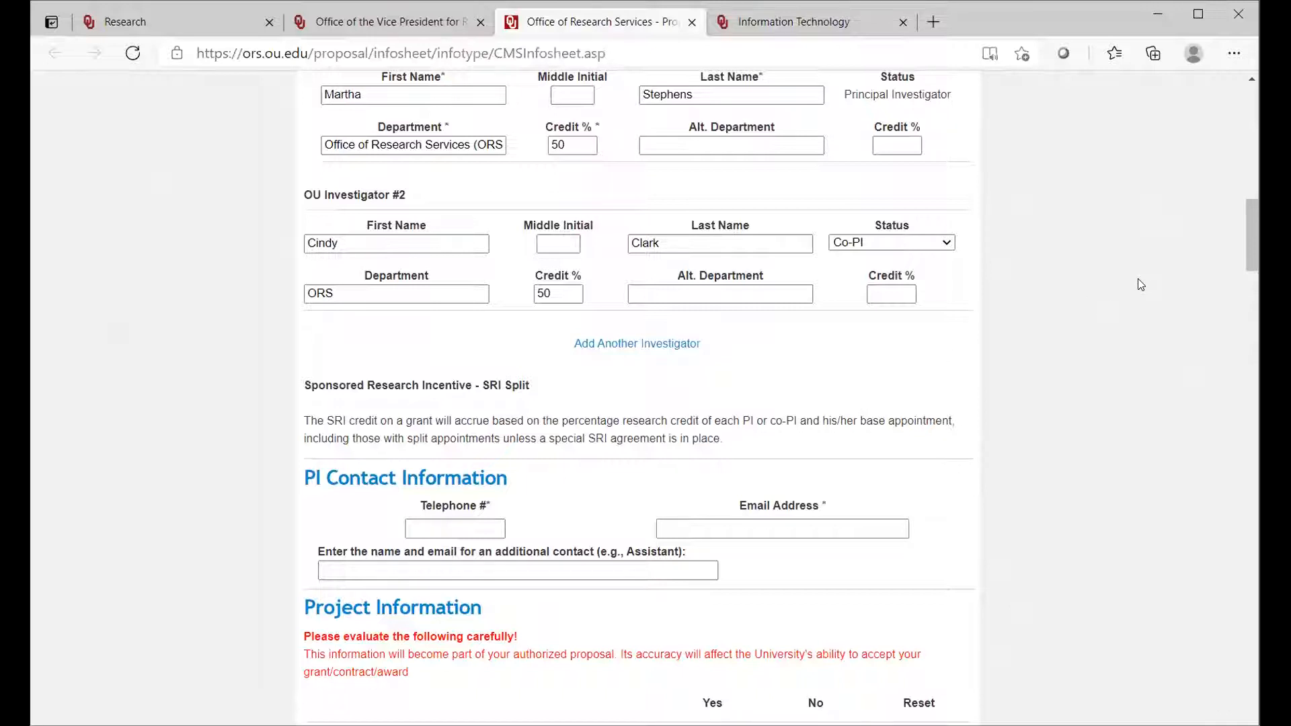
{"action": "left_click_drag", "start_coordinate": [1246, 243], "coordinate": [1247, 266]}
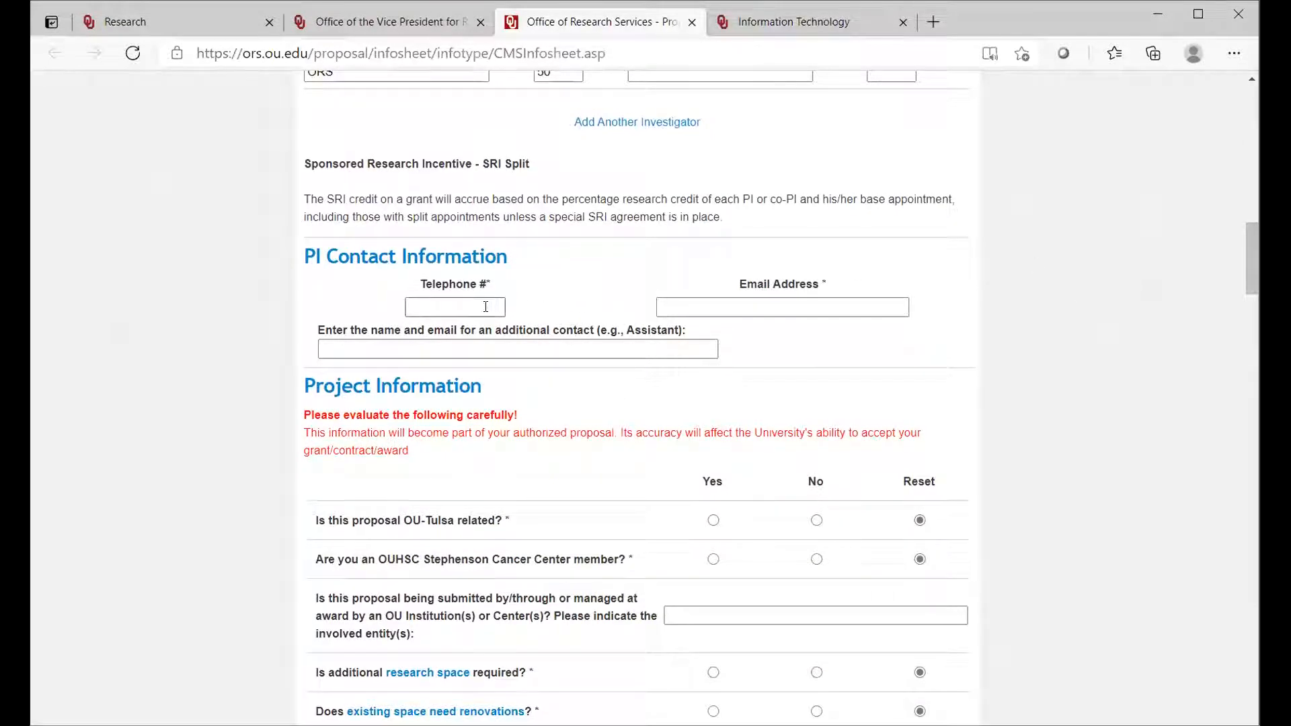
{"action": "left_click", "coordinate": [424, 305]}
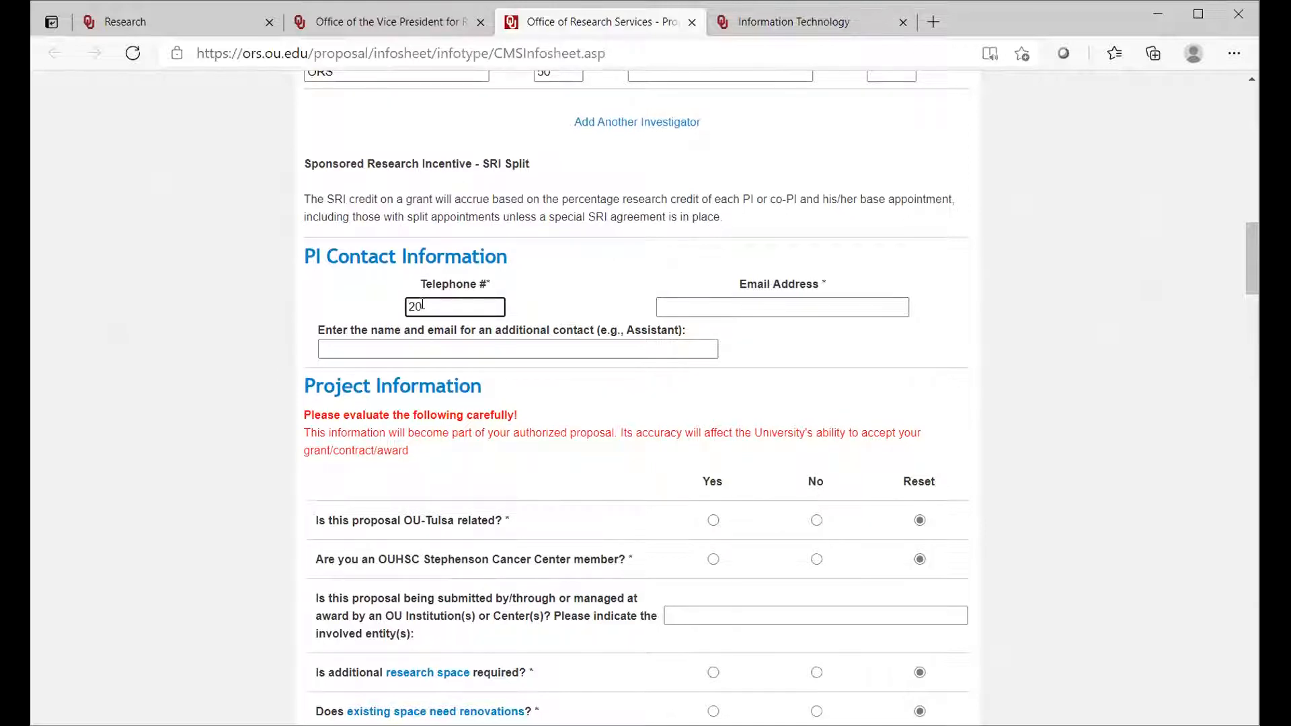
{"action": "left_click", "coordinate": [407, 306]}
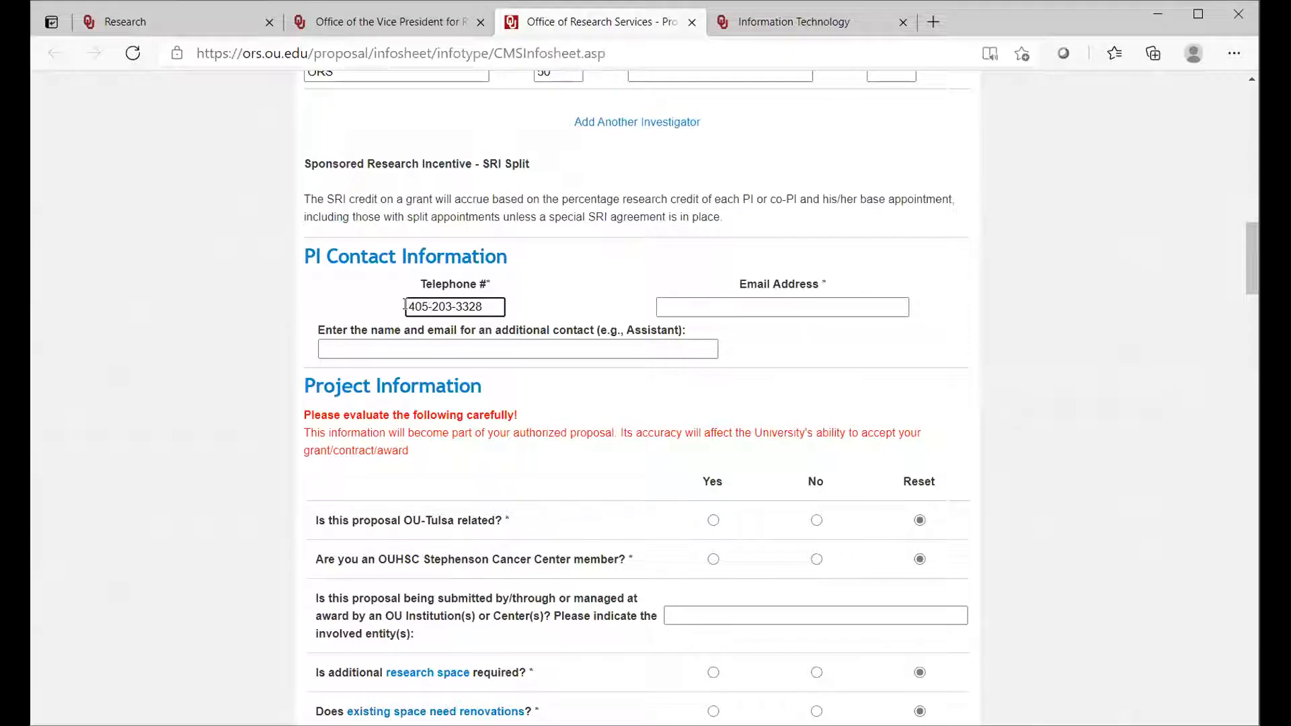
Step: Enter the principal investigator's e-mail address under PI Contact Information
{"action": "left_click", "coordinate": [670, 315]}
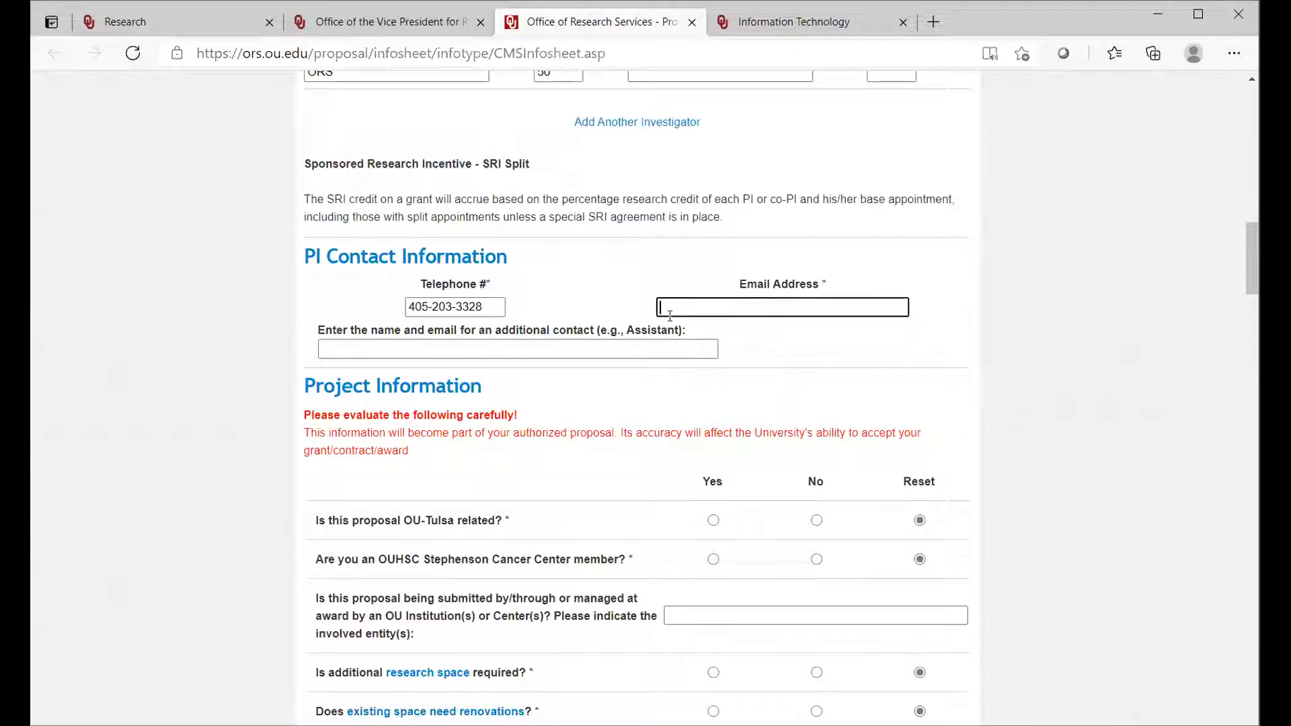
Step: Enter the additional contact's full name and e-mail address, separated by a semicolon
{"action": "left_click", "coordinate": [549, 349]}
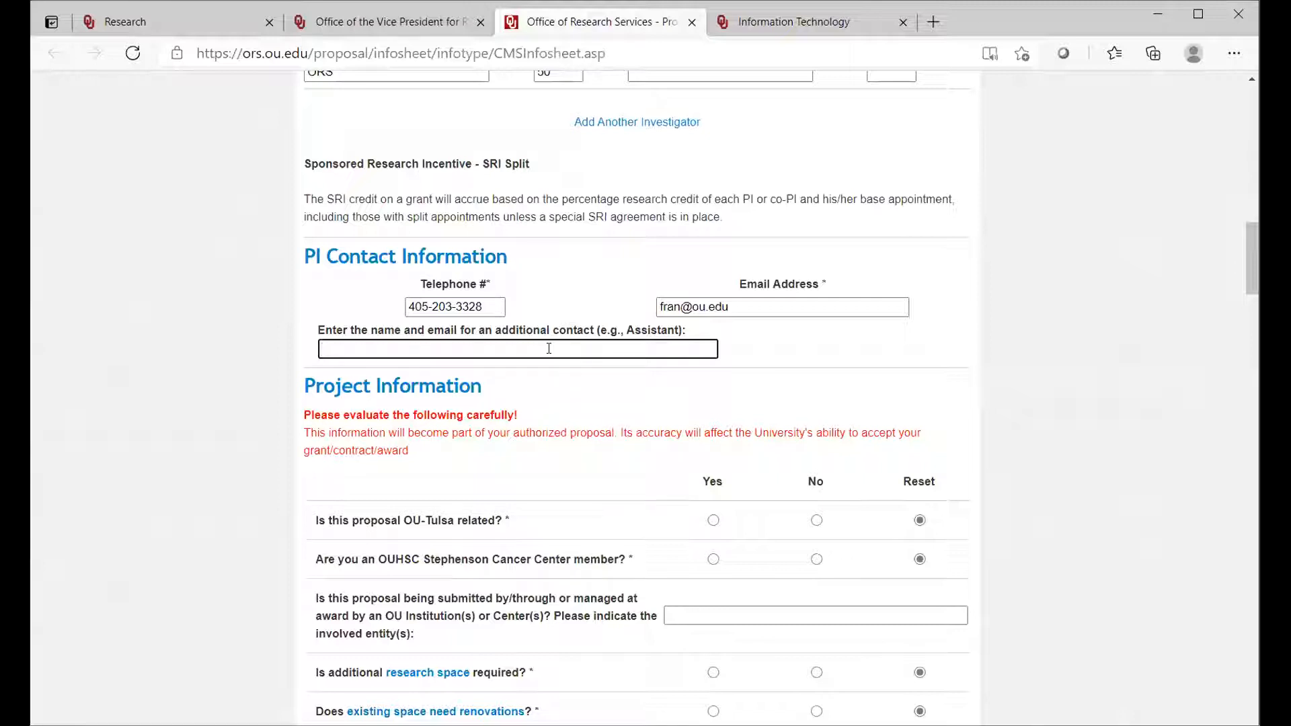
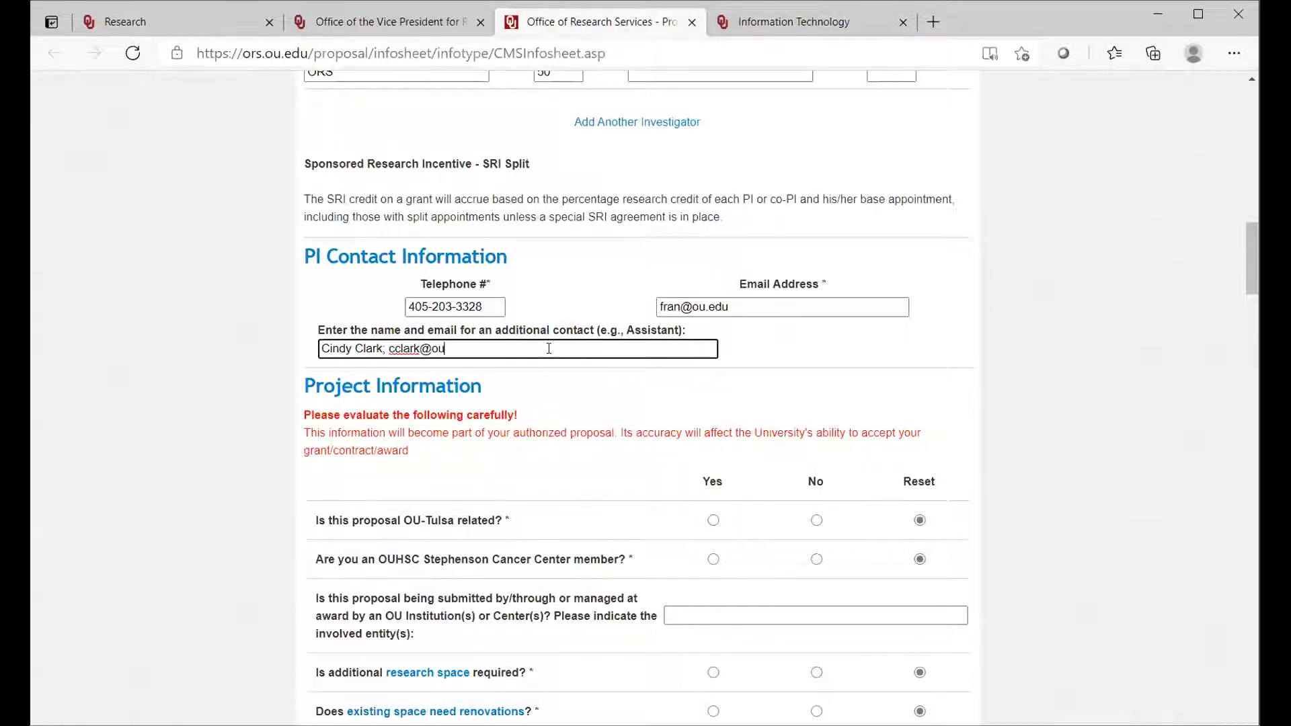
{"action": "left_click", "coordinate": [751, 340]}
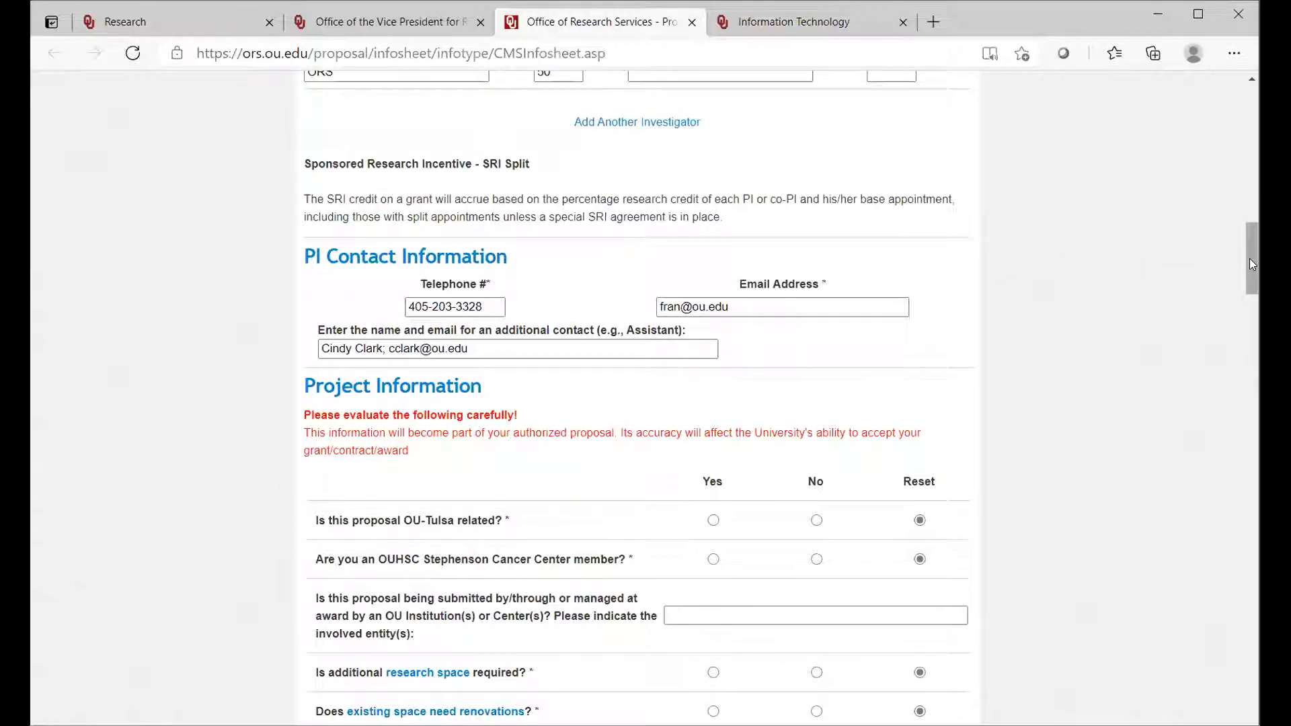
Step: Answer No to the OU-Tulsa, Stephenson Cancer Center, additional research space, space renovation and required equipment questions under Project Information
{"action": "left_click_drag", "start_coordinate": [1251, 264], "coordinate": [1246, 288]}
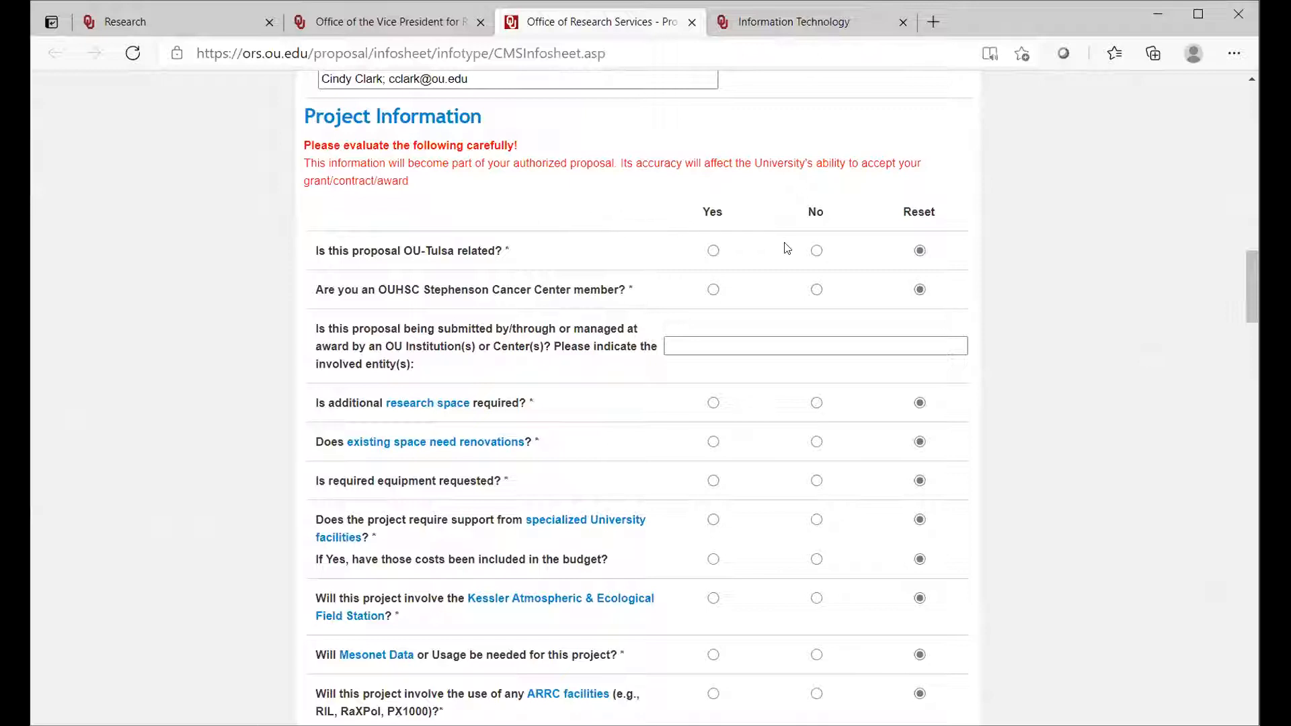
{"action": "left_click", "coordinate": [817, 253]}
{"action": "left_click", "coordinate": [816, 290]}
{"action": "left_click", "coordinate": [678, 347]}
{"action": "left_click", "coordinate": [816, 403]}
{"action": "left_click", "coordinate": [816, 443]}
{"action": "left_click", "coordinate": [816, 481]}
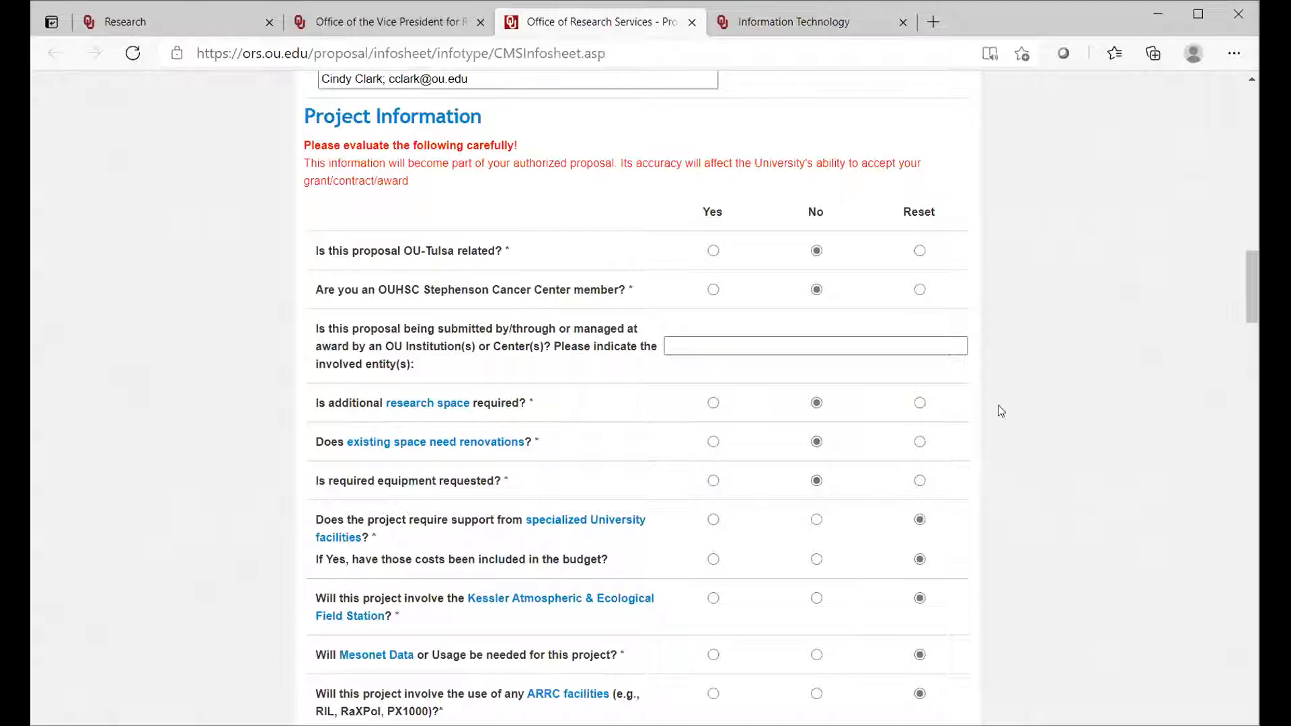
Step: Answer No to the specialized facilities, included costs, Kessler field station, Mesonet, ARRC facilities, big data/research IT and University Cleanroom questions
{"action": "left_click_drag", "start_coordinate": [1250, 308], "coordinate": [1249, 324]}
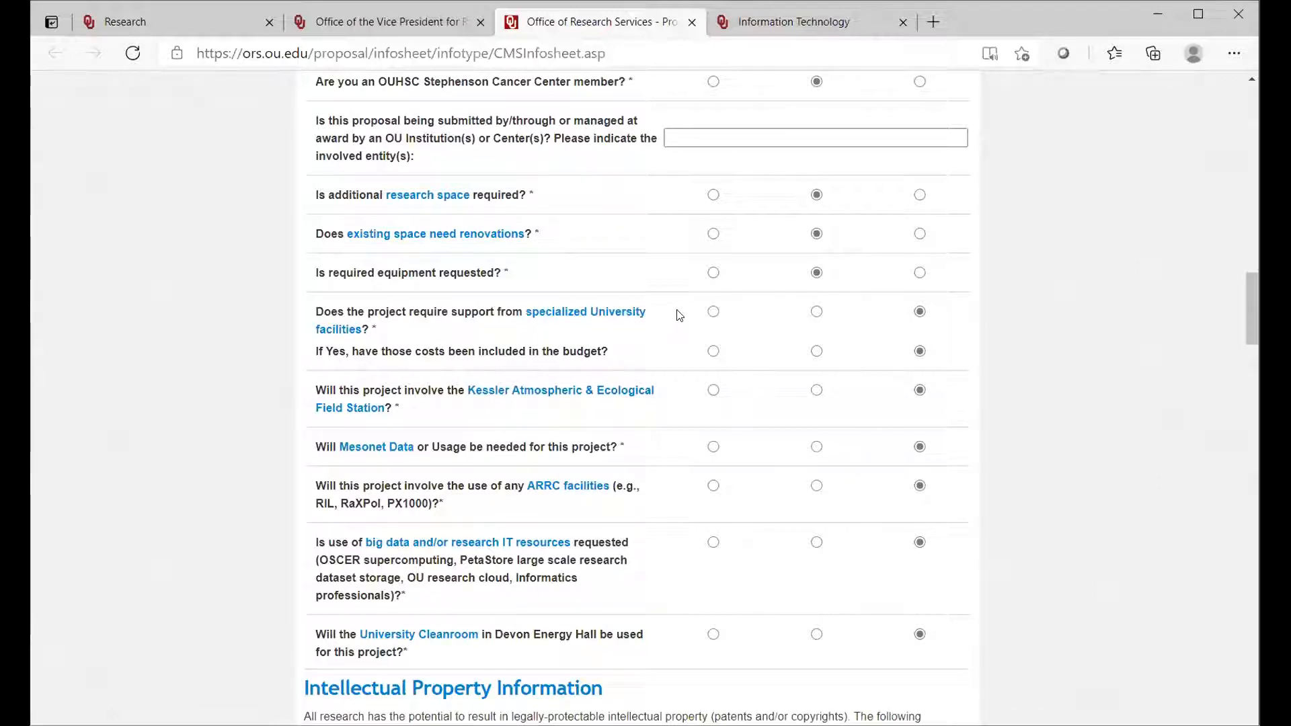
{"action": "left_click", "coordinate": [817, 312]}
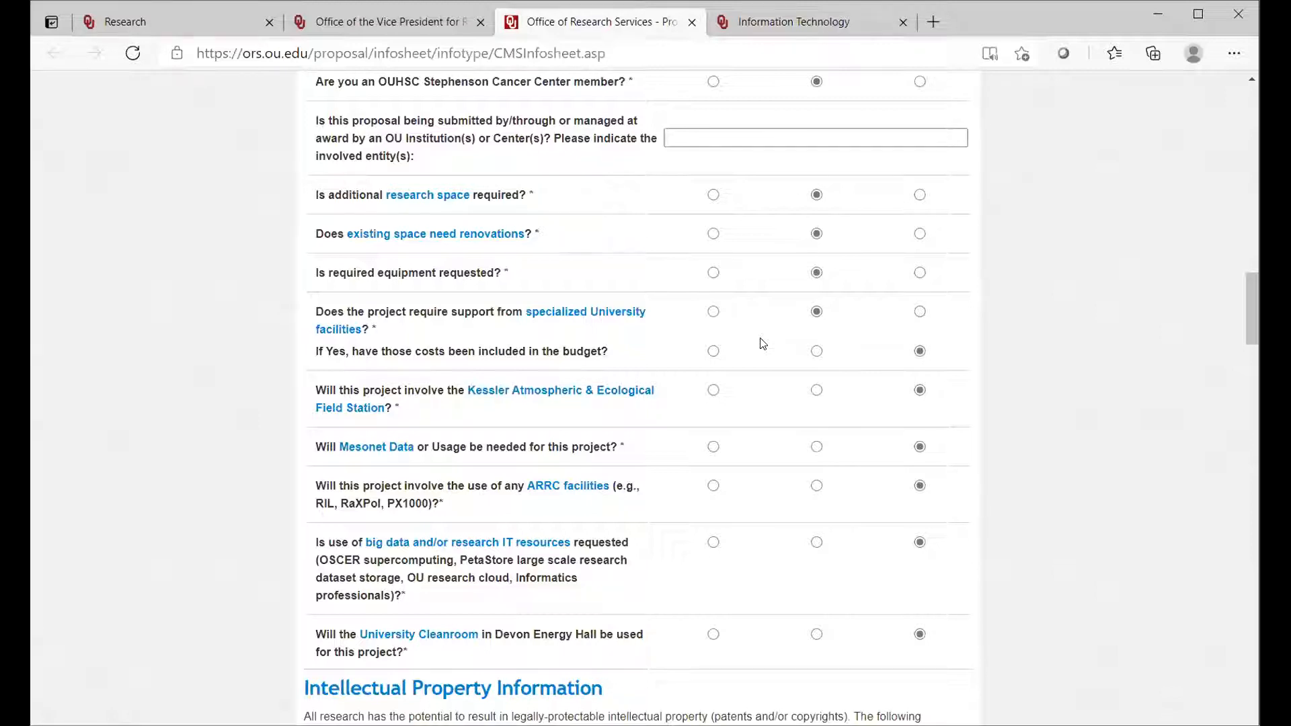
{"action": "left_click", "coordinate": [816, 351]}
{"action": "left_click", "coordinate": [815, 392]}
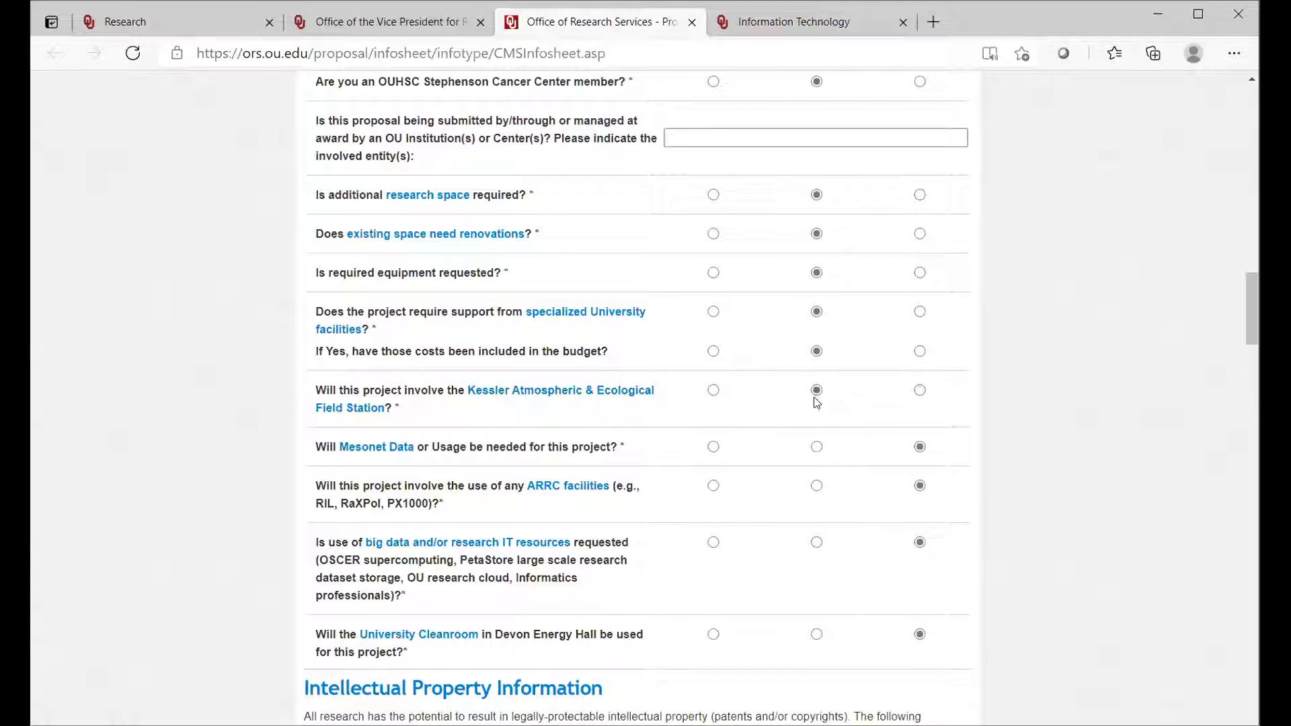
{"action": "left_click", "coordinate": [815, 446]}
{"action": "left_click", "coordinate": [815, 489]}
{"action": "left_click", "coordinate": [816, 542]}
{"action": "left_click", "coordinate": [817, 635]}
Step: Answer No to all three Intellectual Property questions and check the acknowledgement of compliance with the University's Intellectual Property Policy
{"action": "left_click_drag", "start_coordinate": [1248, 317], "coordinate": [1252, 350]}
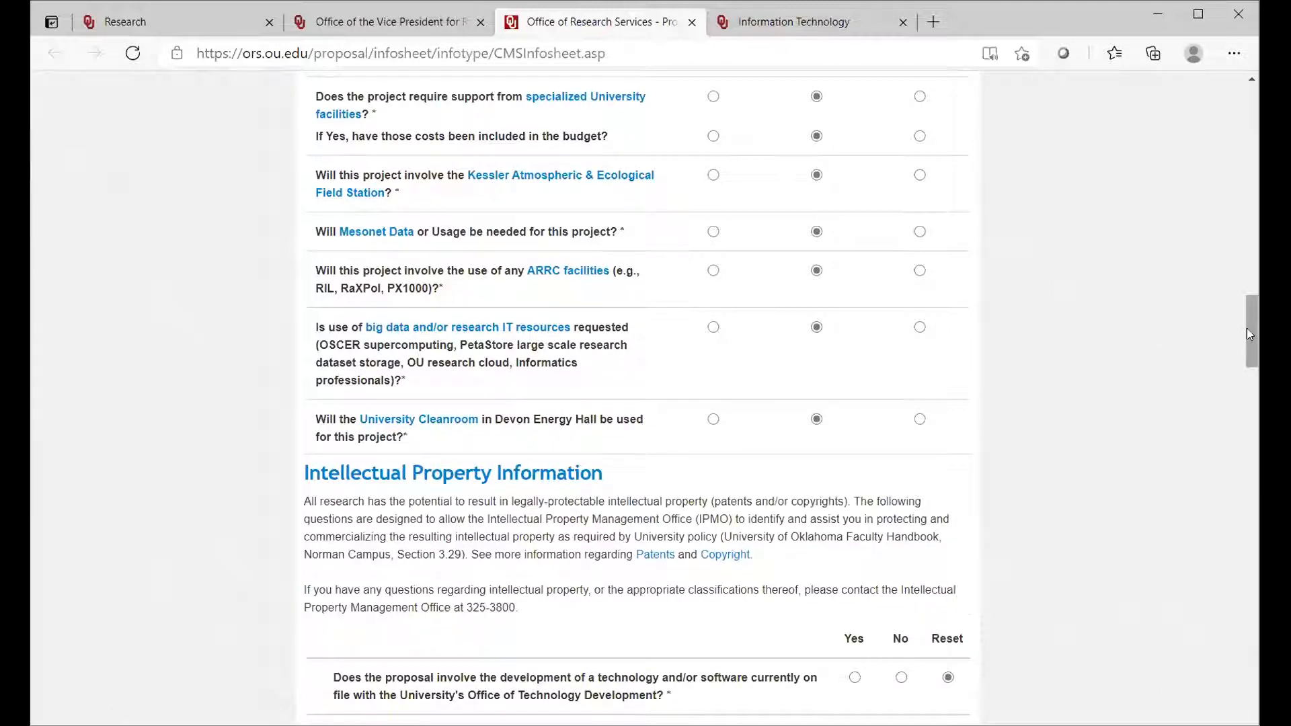
{"action": "left_click_drag", "start_coordinate": [1247, 331], "coordinate": [1247, 368]}
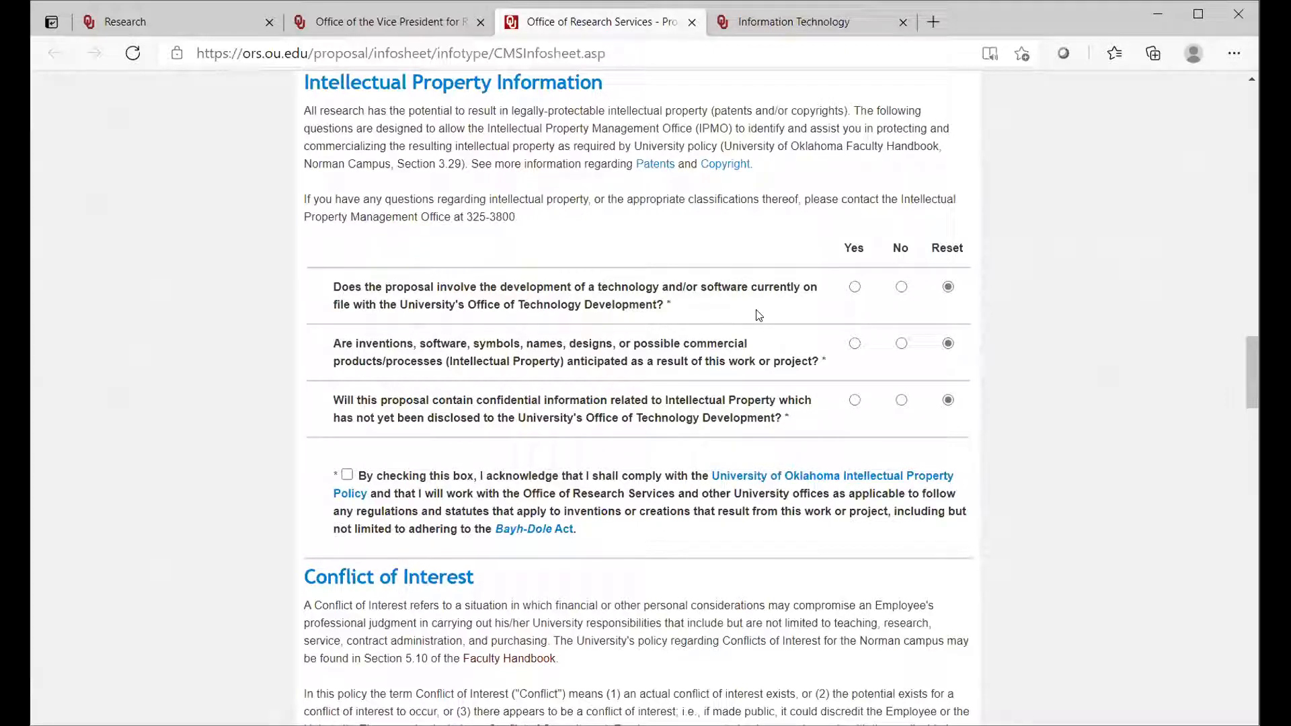
{"action": "left_click", "coordinate": [900, 289]}
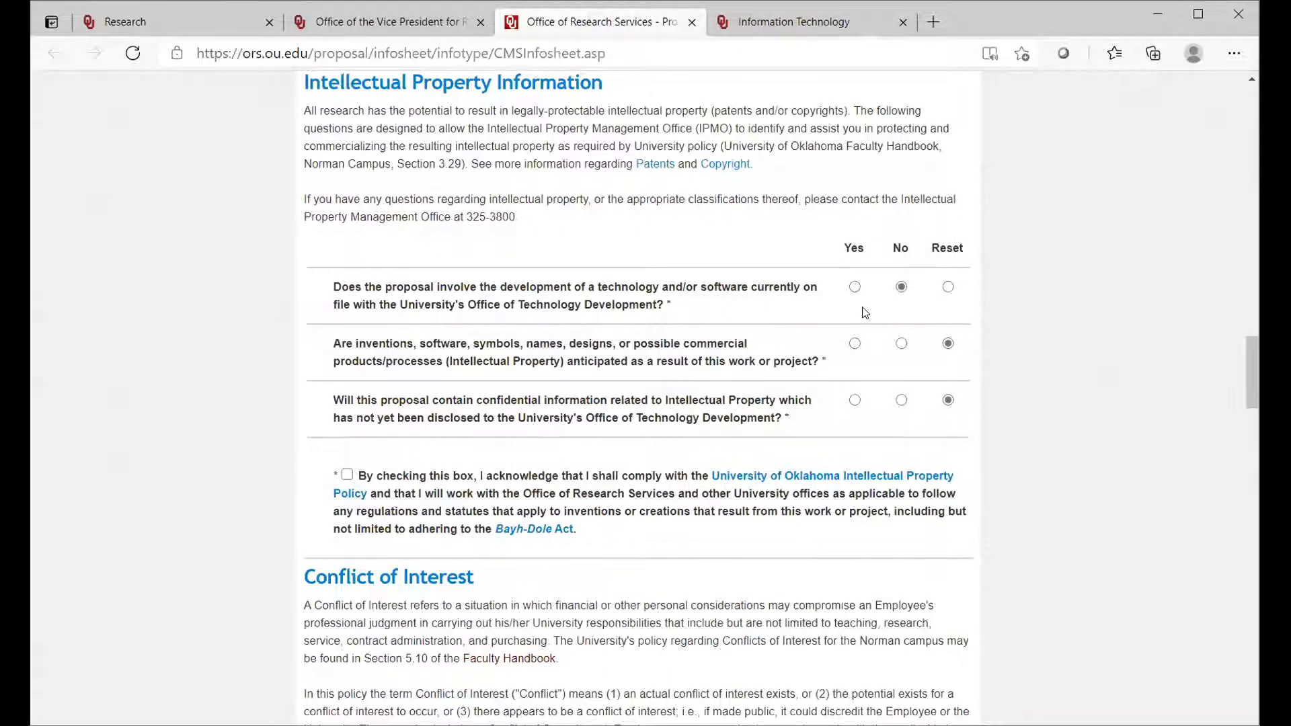
{"action": "left_click", "coordinate": [900, 343]}
{"action": "left_click", "coordinate": [901, 401]}
{"action": "left_click", "coordinate": [347, 476]}
Step: Go to the Conflict of Interest questions of the information sheet
{"action": "scroll", "coordinate": [1247, 377], "scroll_direction": "down", "scroll_amount": 3}
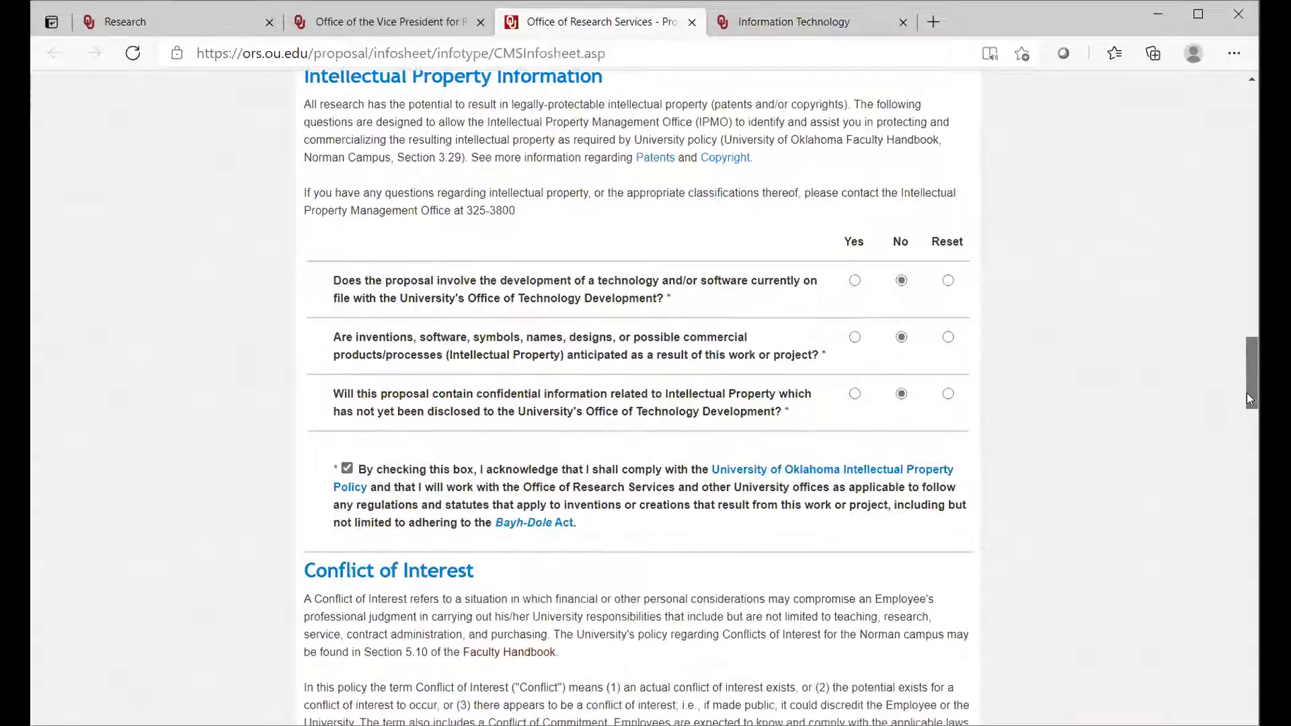
{"action": "scroll", "coordinate": [1248, 406], "scroll_direction": "down", "scroll_amount": 4}
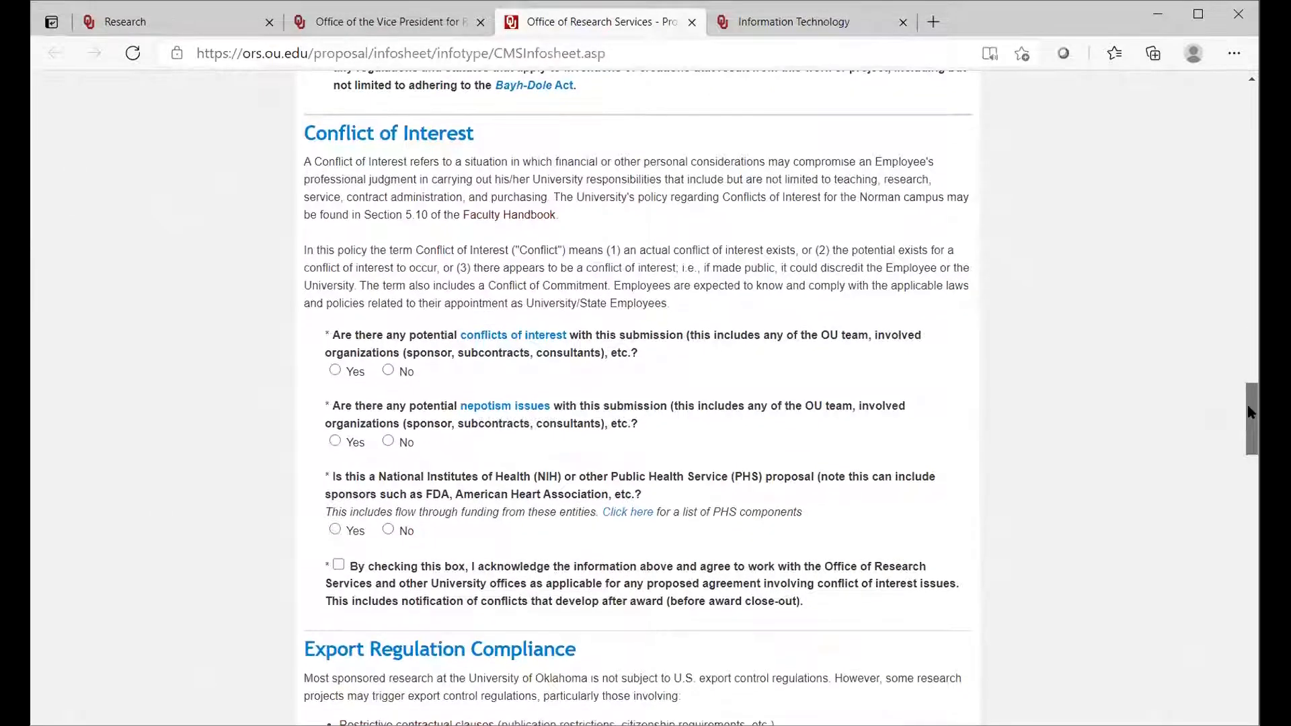
{"action": "left_click_drag", "start_coordinate": [1249, 407], "coordinate": [1249, 409]}
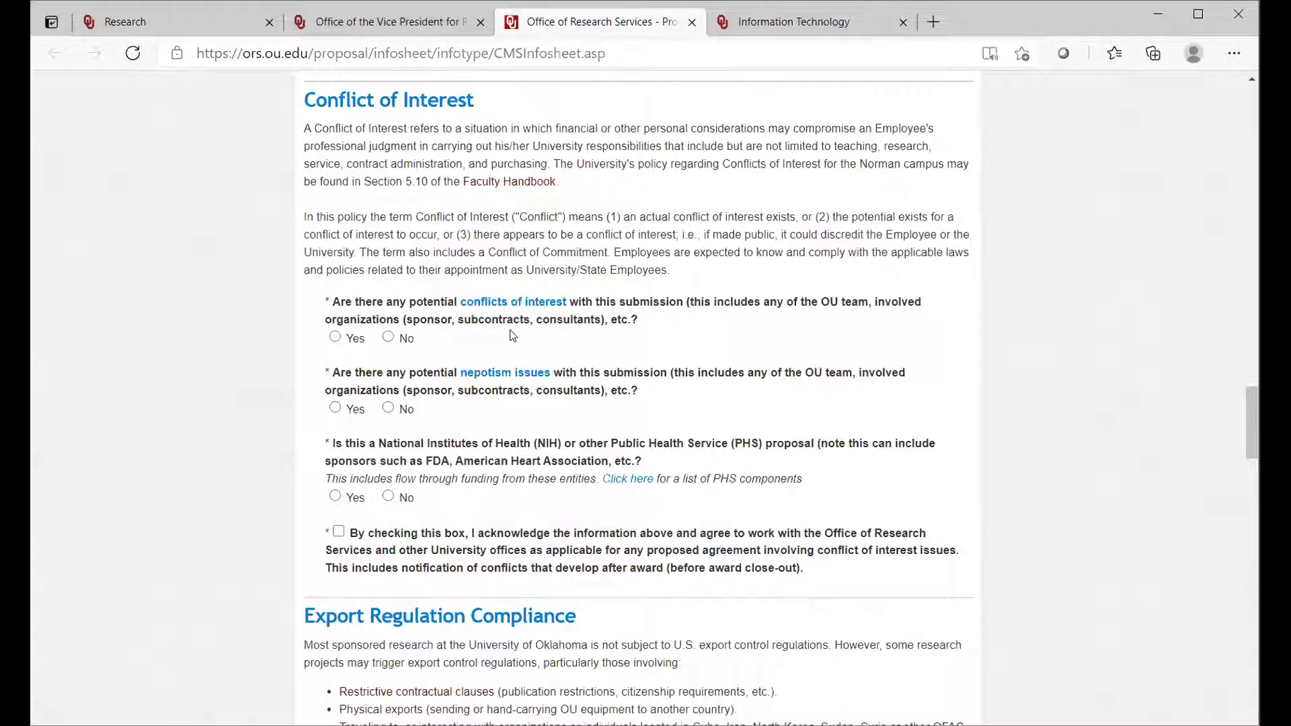
Step: Answer No to the conflicts of interest and nepotism questions and Yes to the NIH/PHS question, and check the Conflict of Interest acknowledgement
{"action": "left_click", "coordinate": [389, 338]}
{"action": "left_click", "coordinate": [388, 407]}
{"action": "left_click", "coordinate": [335, 497]}
{"action": "left_click", "coordinate": [339, 533]}
Step: Answer No to the export questions on sending items abroad, fabricating hardware or materials, defense articles and foreign military forces
{"action": "left_click_drag", "start_coordinate": [1248, 418], "coordinate": [1242, 467]}
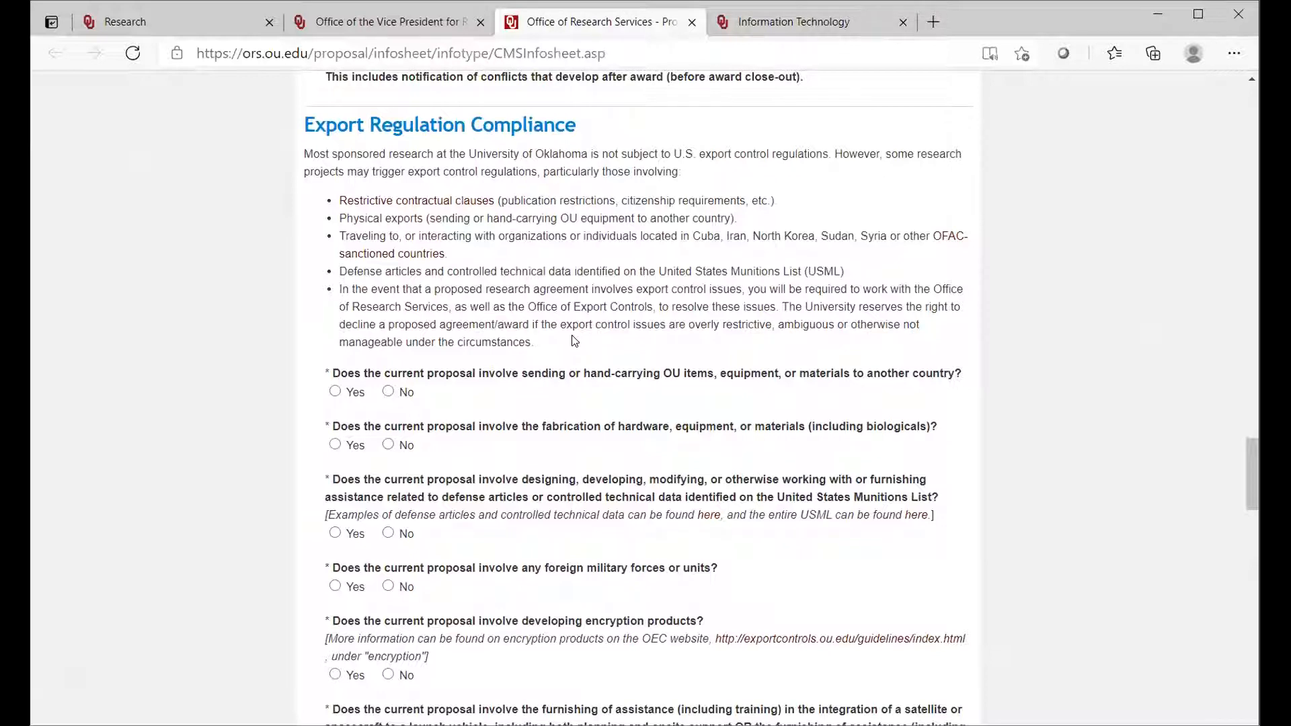
{"action": "left_click", "coordinate": [388, 393]}
{"action": "left_click", "coordinate": [388, 446]}
{"action": "left_click", "coordinate": [388, 534]}
{"action": "left_click", "coordinate": [388, 587]}
Step: Answer No to the encryption, satellite or launch vehicle, and non-publicly available information questions, and Yes to publishing or sharing the research
{"action": "left_click_drag", "start_coordinate": [1249, 472], "coordinate": [1251, 500]}
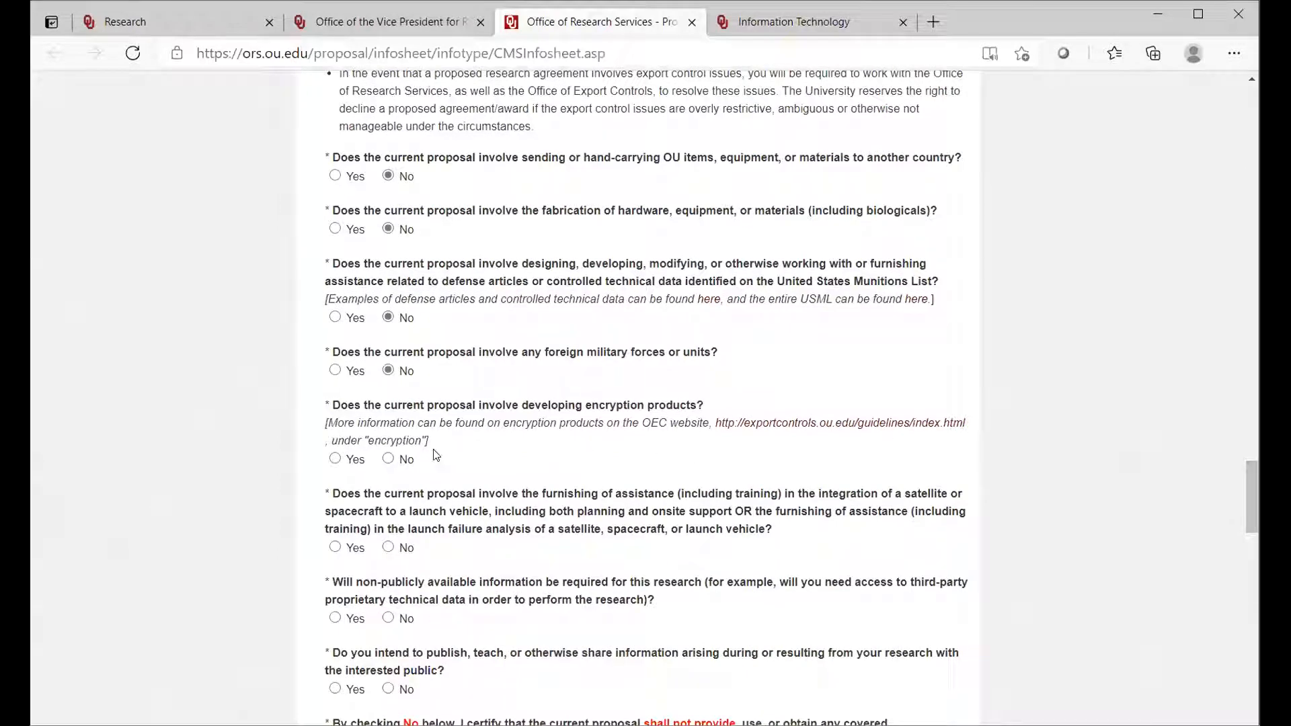
{"action": "left_click", "coordinate": [388, 460]}
{"action": "left_click", "coordinate": [389, 548]}
{"action": "left_click_drag", "start_coordinate": [1252, 495], "coordinate": [1253, 513]}
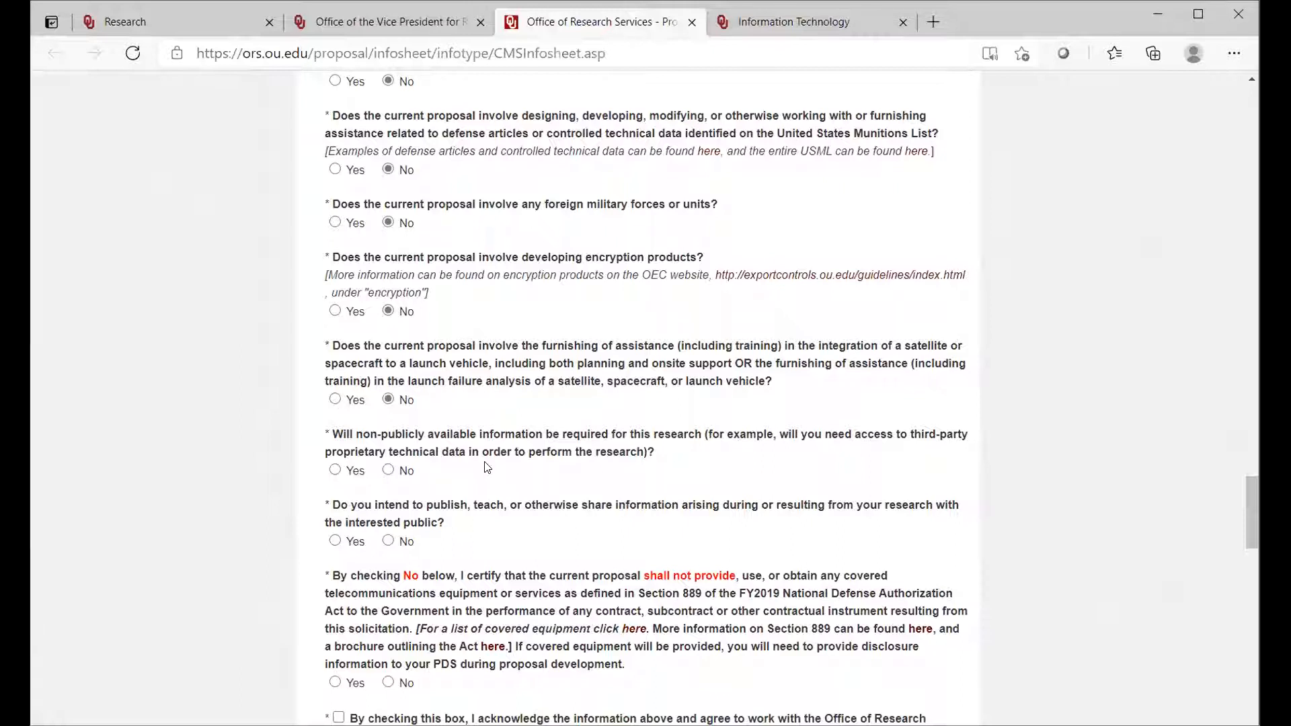
{"action": "left_click", "coordinate": [389, 470]}
{"action": "left_click", "coordinate": [335, 542]}
Step: Certify No for Section 889 covered telecommunications equipment and check the Export Regulation Compliance acknowledgement
{"action": "left_click_drag", "start_coordinate": [1254, 521], "coordinate": [1246, 541]}
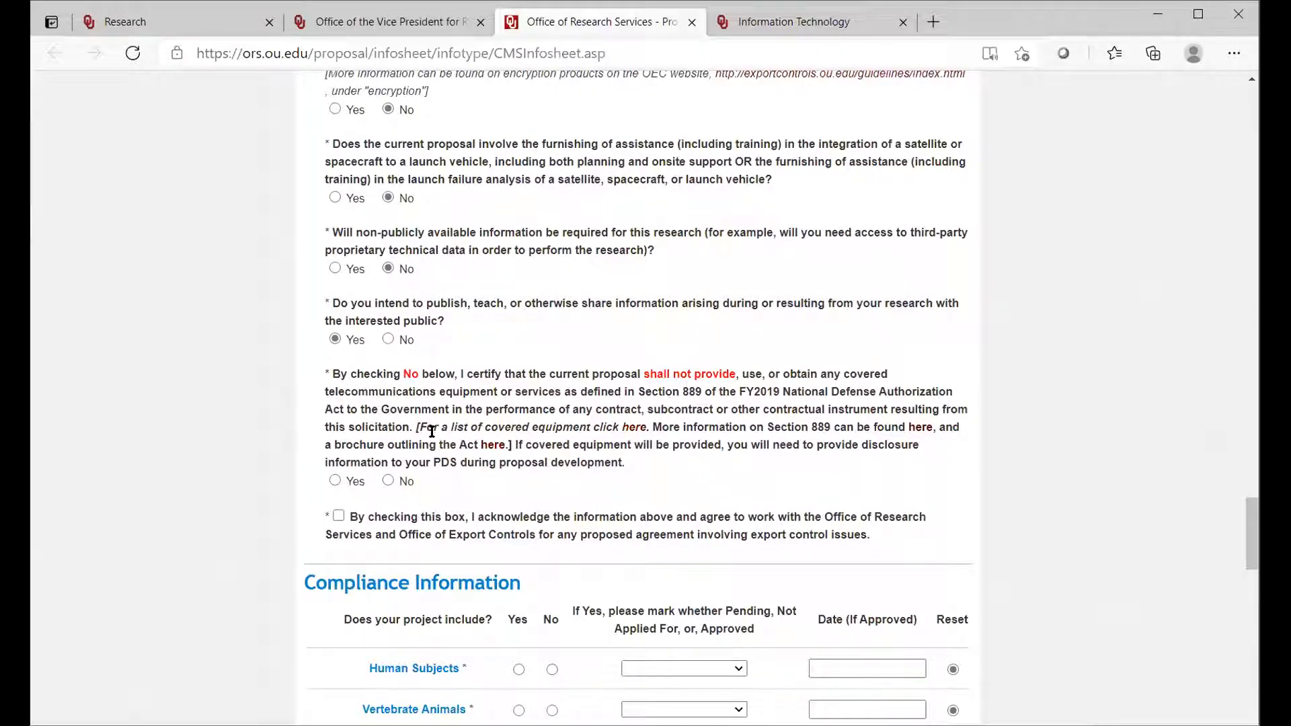
{"action": "left_click", "coordinate": [388, 481]}
{"action": "left_click_drag", "start_coordinate": [1246, 518], "coordinate": [1245, 527]}
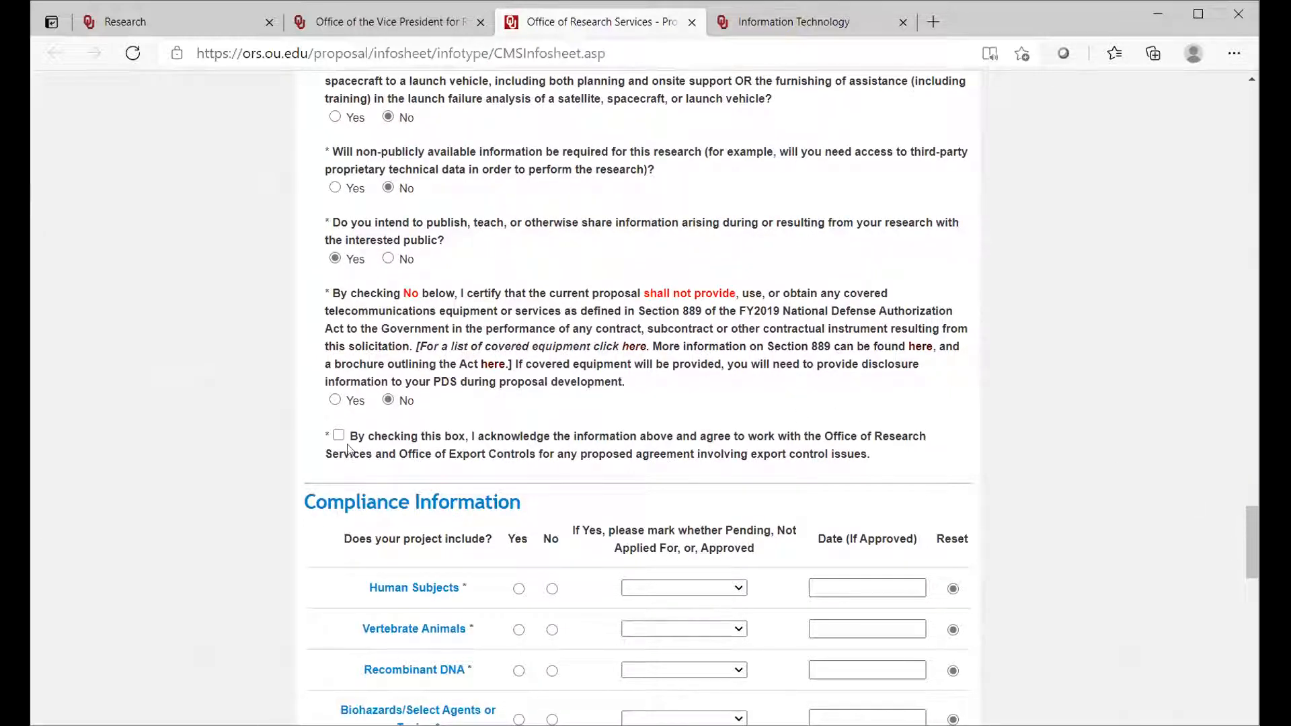
{"action": "left_click", "coordinate": [339, 436]}
Step: Under Compliance Information, mark Human Subjects as Yes with status Not Applied For, and answer No for the other four categories
{"action": "left_click_drag", "start_coordinate": [1248, 526], "coordinate": [1245, 571]}
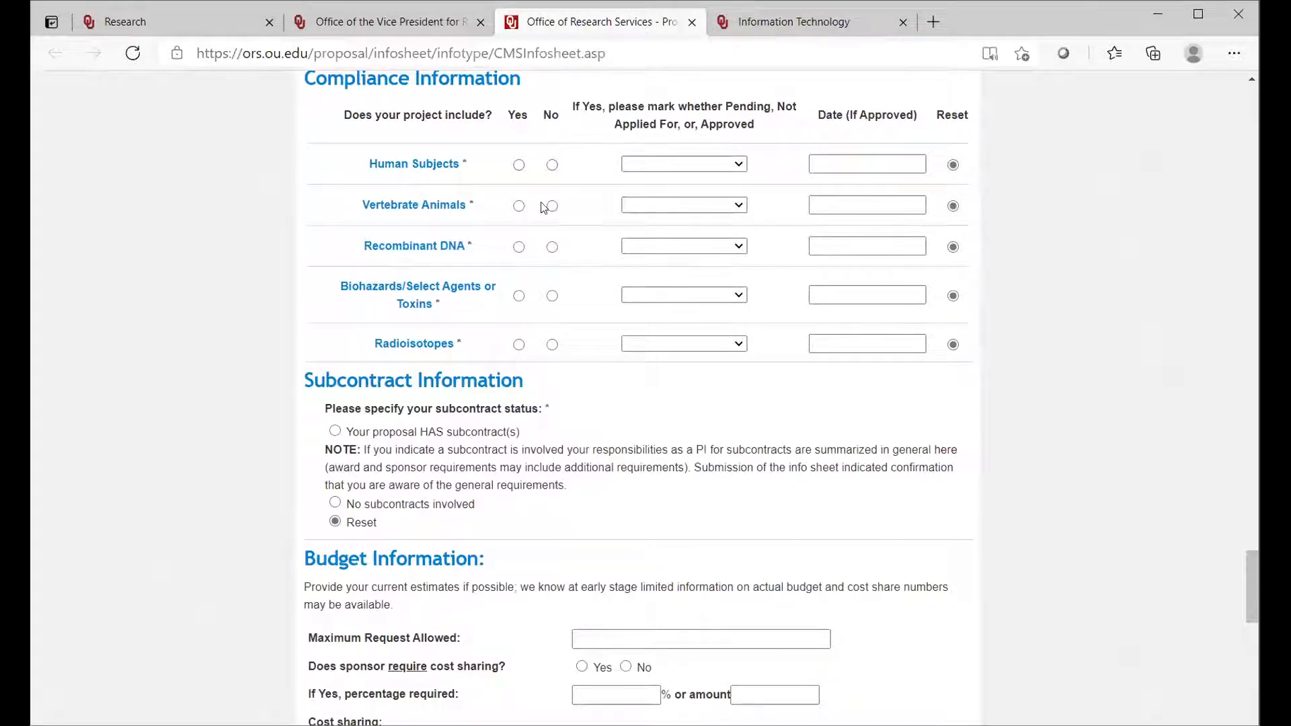
{"action": "left_click", "coordinate": [518, 165]}
{"action": "left_click", "coordinate": [552, 206]}
{"action": "left_click", "coordinate": [551, 247]}
{"action": "left_click", "coordinate": [551, 297]}
{"action": "left_click", "coordinate": [552, 345]}
{"action": "left_click", "coordinate": [739, 164]}
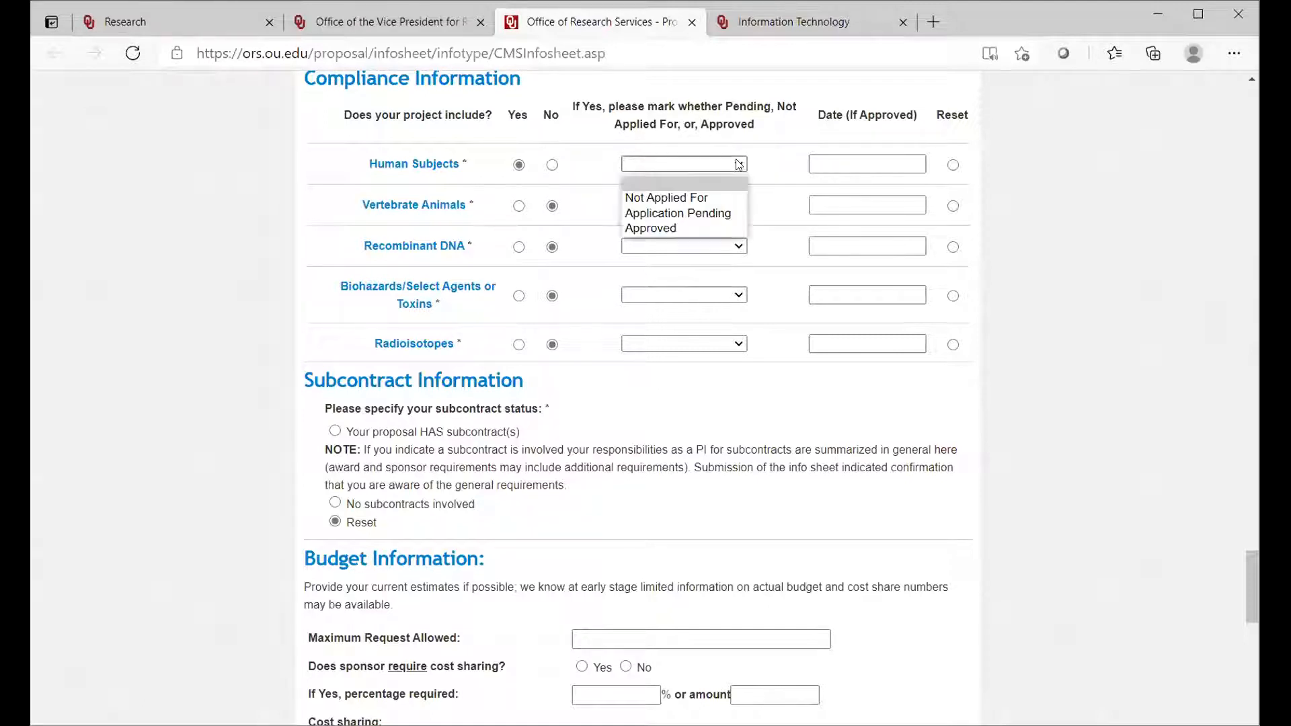
{"action": "left_click", "coordinate": [713, 197]}
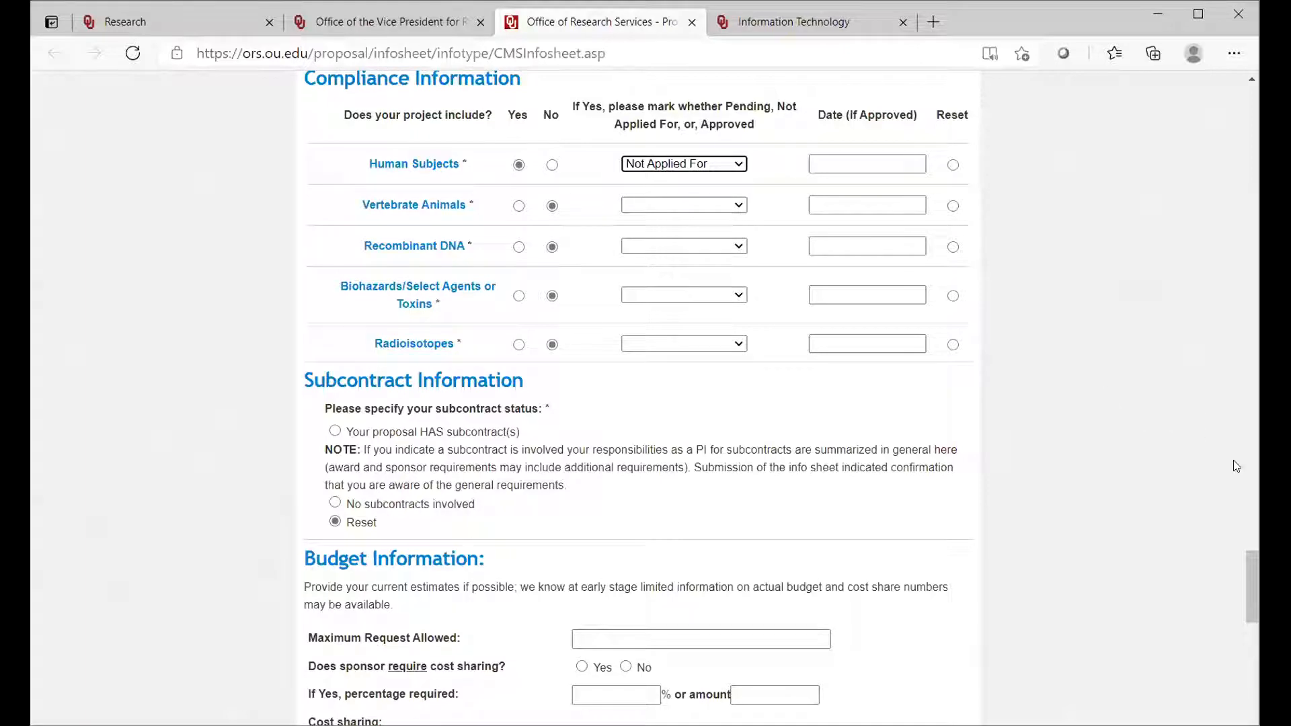
Step: Mark the proposal as having subcontracts, look over the subcontract institution and PI fields, and reset the subcontract status
{"action": "left_click_drag", "start_coordinate": [1252, 571], "coordinate": [1250, 594]}
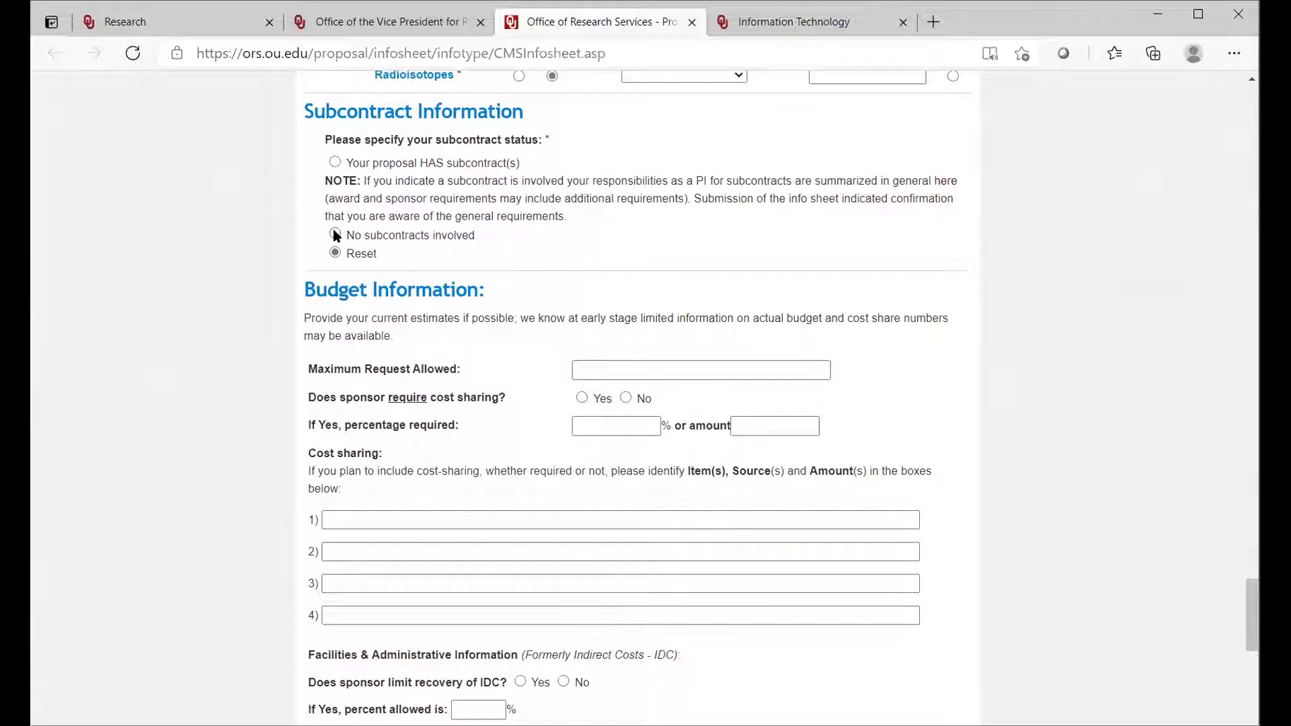
{"action": "left_click", "coordinate": [335, 163]}
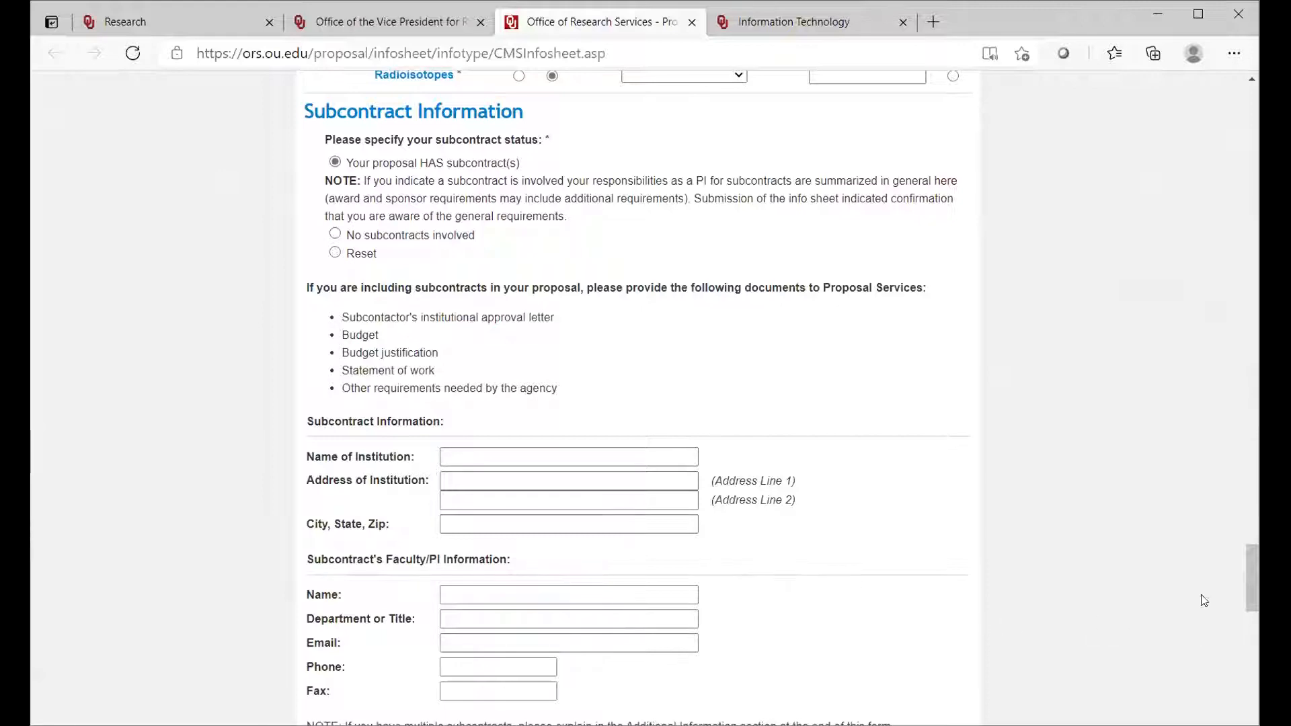
{"action": "left_click_drag", "start_coordinate": [1251, 585], "coordinate": [1250, 604]}
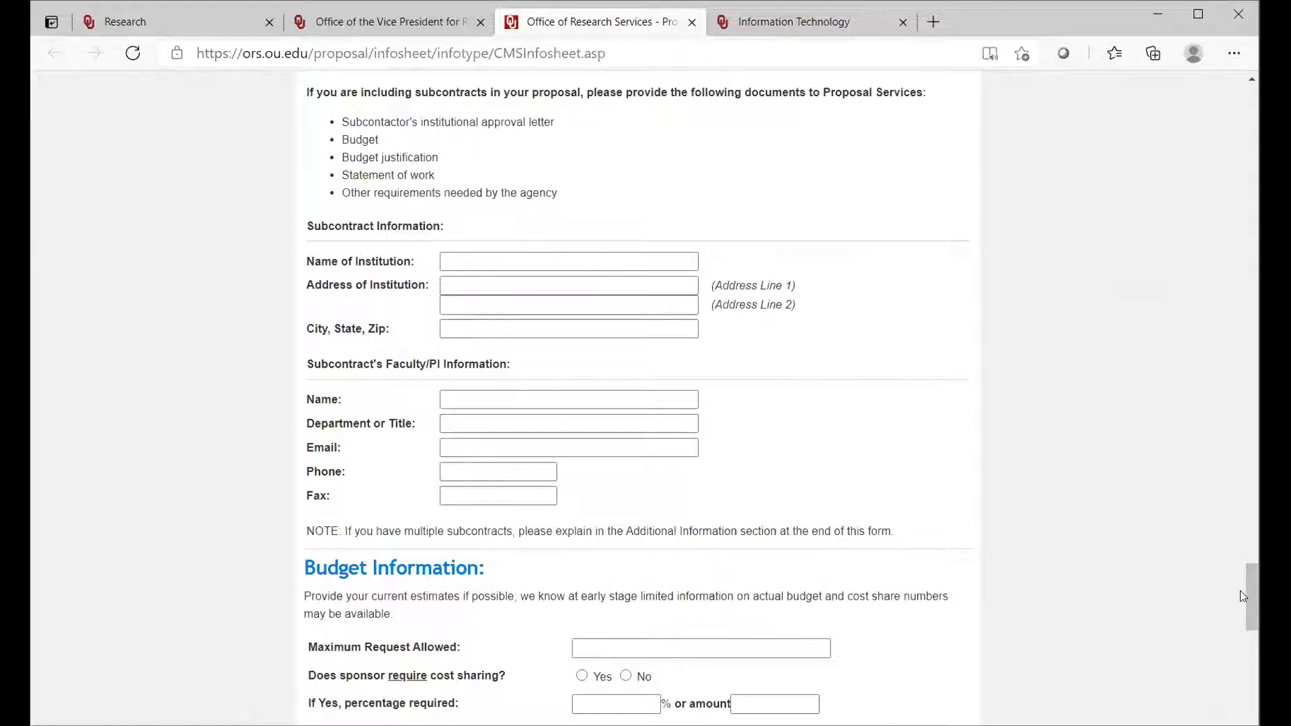
{"action": "left_click_drag", "start_coordinate": [1249, 591], "coordinate": [1245, 571]}
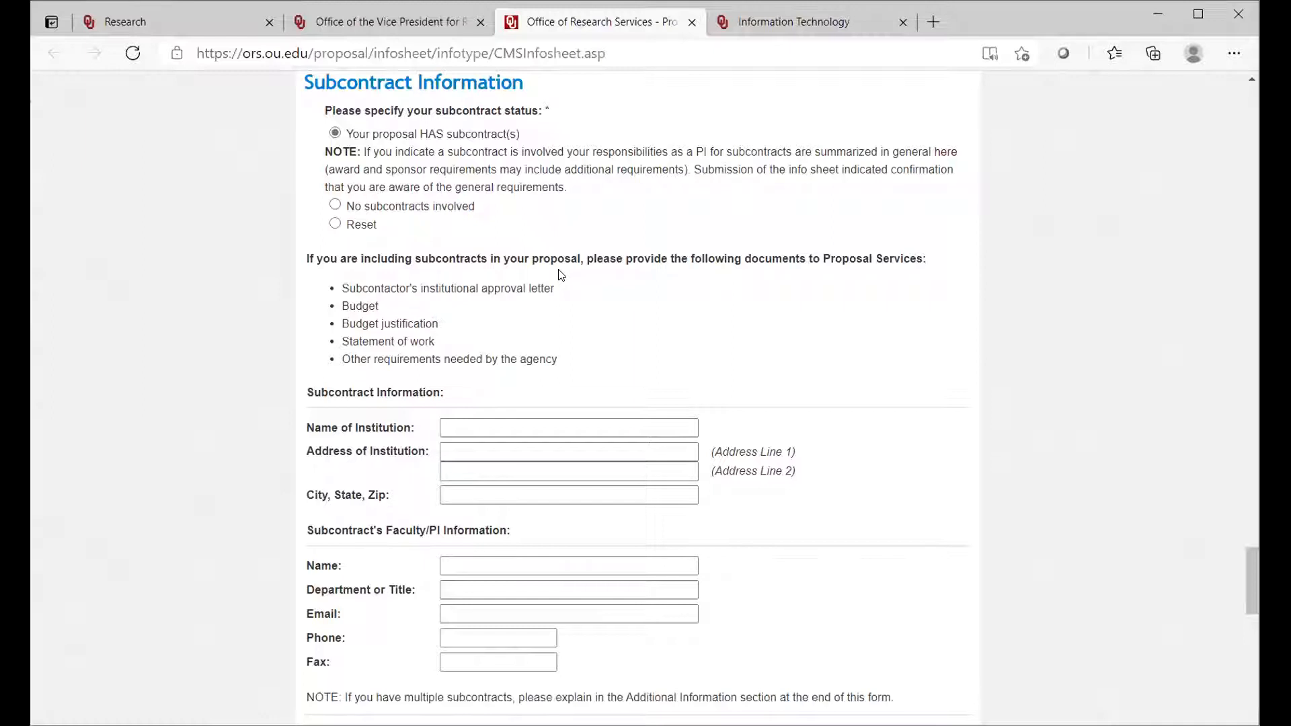
{"action": "left_click", "coordinate": [335, 224]}
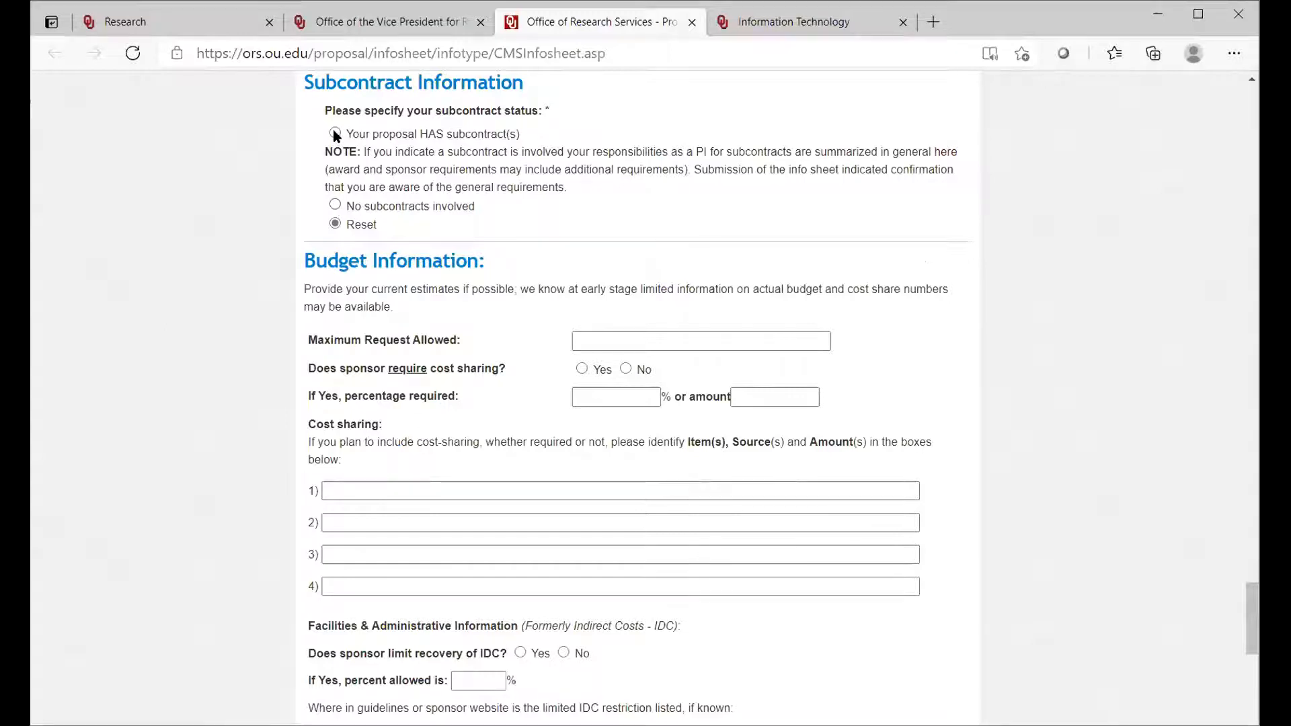
Step: Set the subcontract status to No subcontracts involved and look over the Budget Information section, leaving its fields blank
{"action": "left_click", "coordinate": [335, 206]}
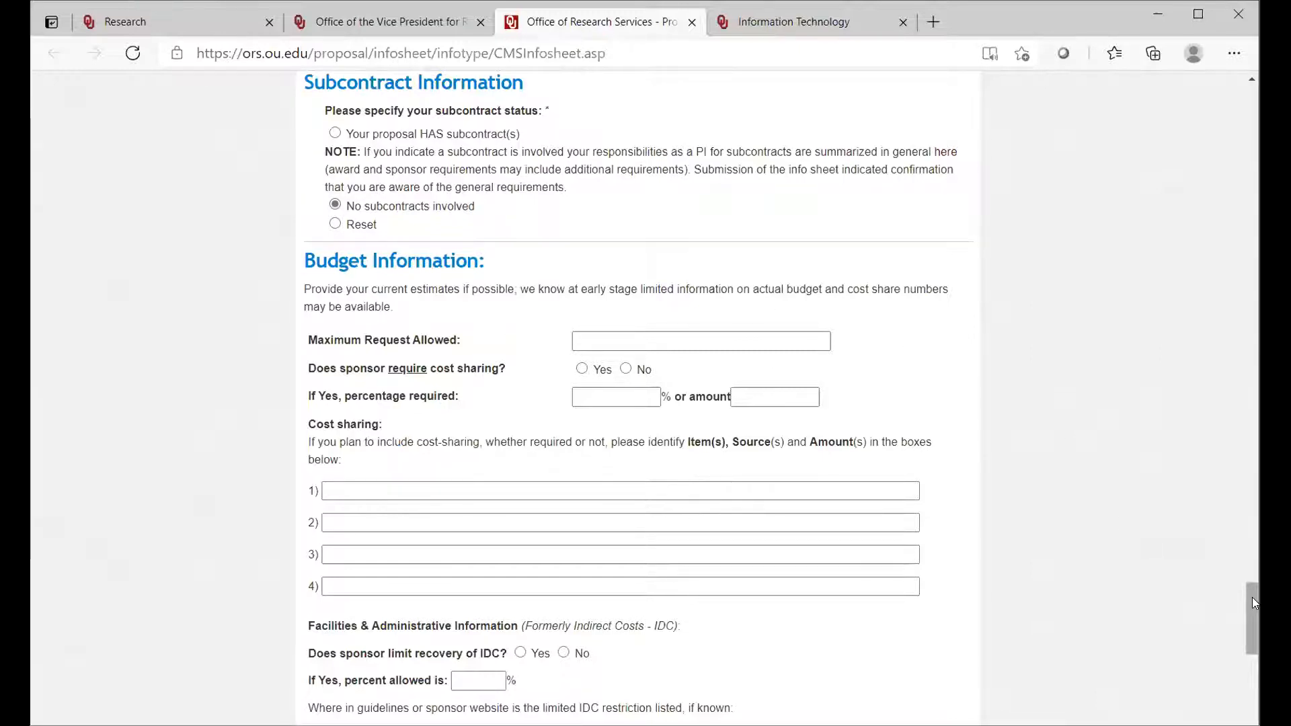
{"action": "left_click_drag", "start_coordinate": [1252, 603], "coordinate": [1252, 619]}
{"action": "scroll", "coordinate": [1252, 619], "scroll_direction": "down", "scroll_amount": 1}
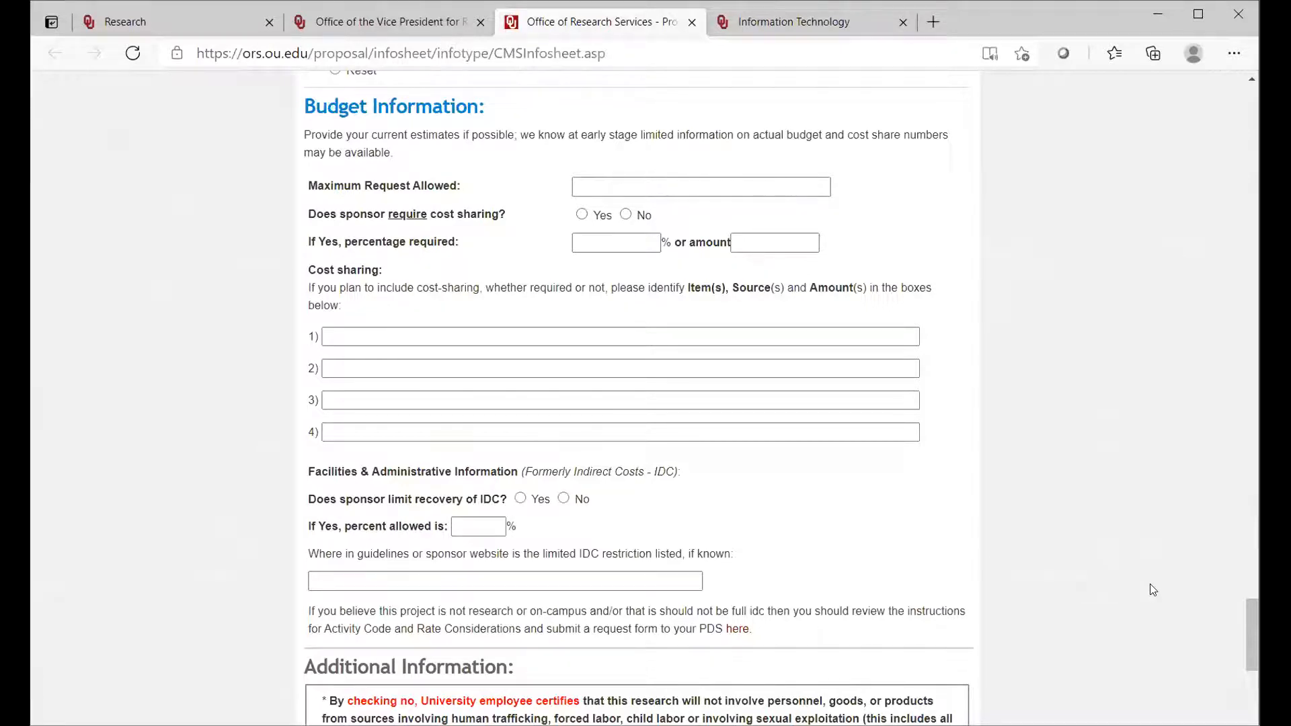
{"action": "left_click_drag", "start_coordinate": [1248, 627], "coordinate": [1250, 635]}
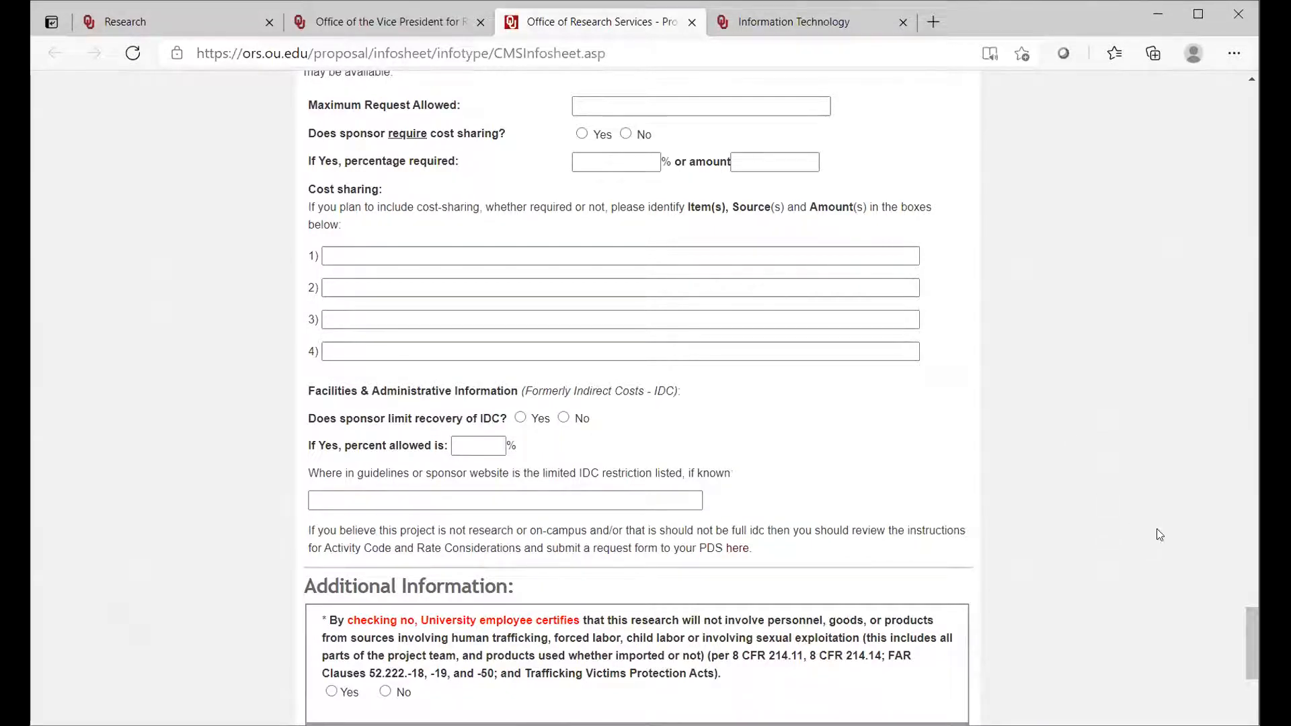
Step: Under Additional Information, certify No on human trafficking and forced labor, and choose Not Applicable as the research area
{"action": "left_click_drag", "start_coordinate": [1245, 630], "coordinate": [1245, 684]}
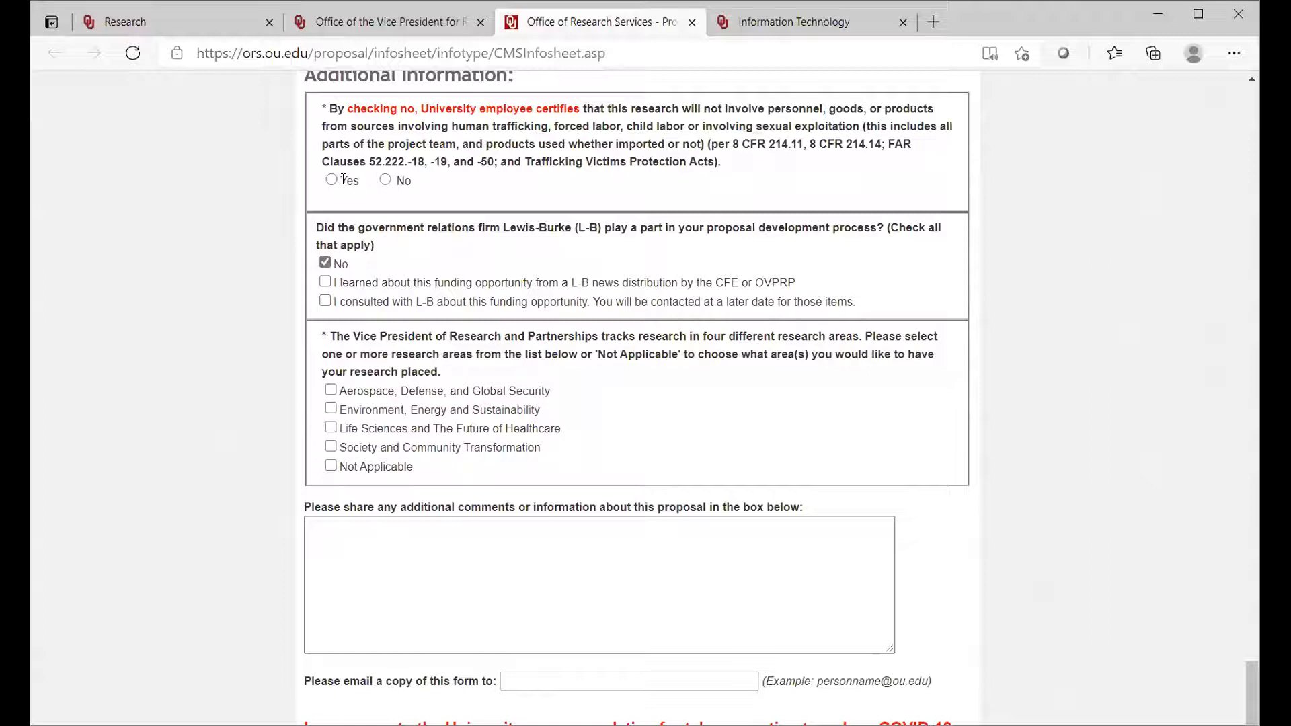
{"action": "left_click", "coordinate": [385, 180]}
{"action": "left_click", "coordinate": [331, 467]}
{"action": "left_click", "coordinate": [328, 529]}
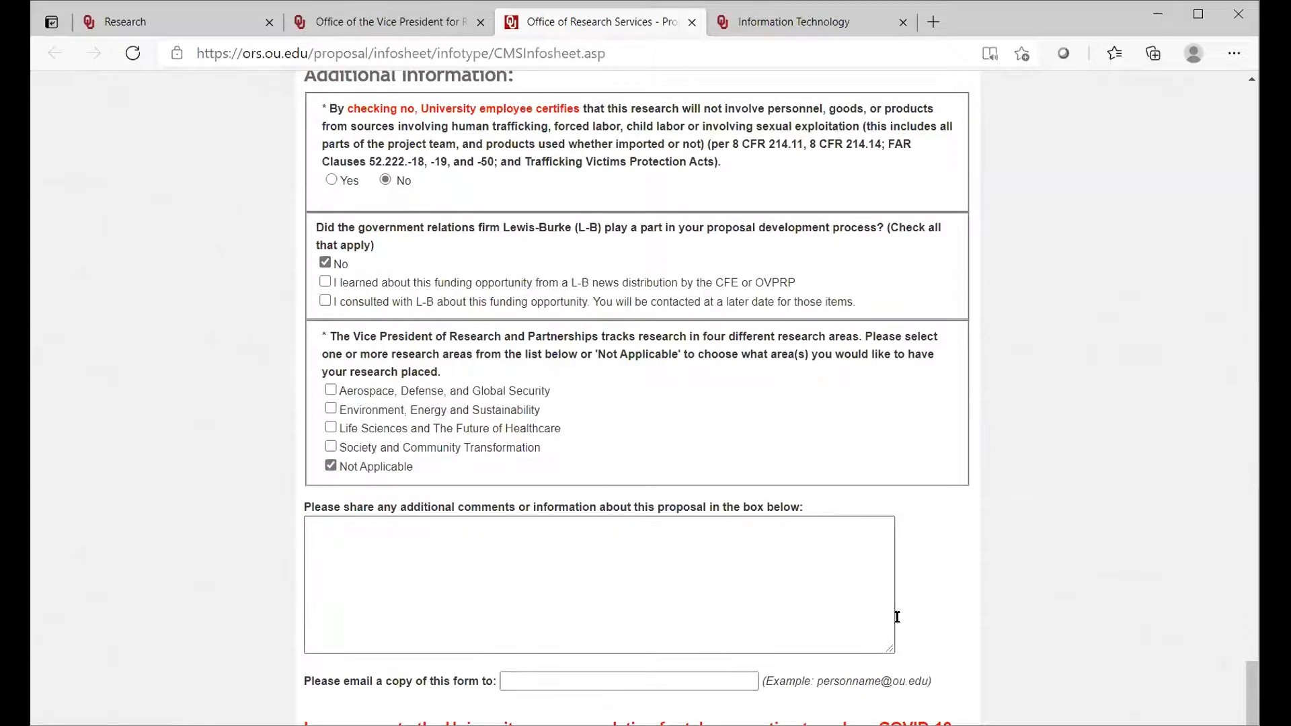
Step: Send the completed Proposal Information Sheet with the comments and email copy fields left blank
{"action": "left_click_drag", "start_coordinate": [1250, 683], "coordinate": [1250, 697]}
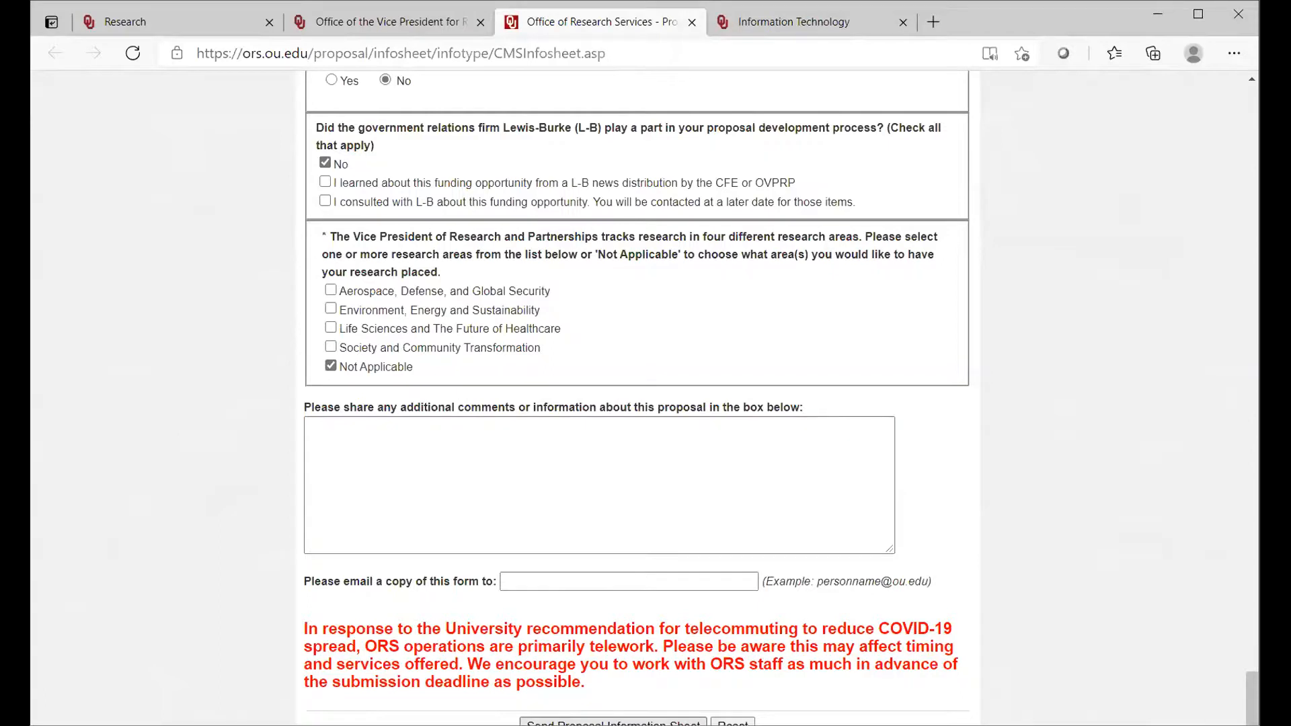
{"action": "left_click", "coordinate": [613, 722]}
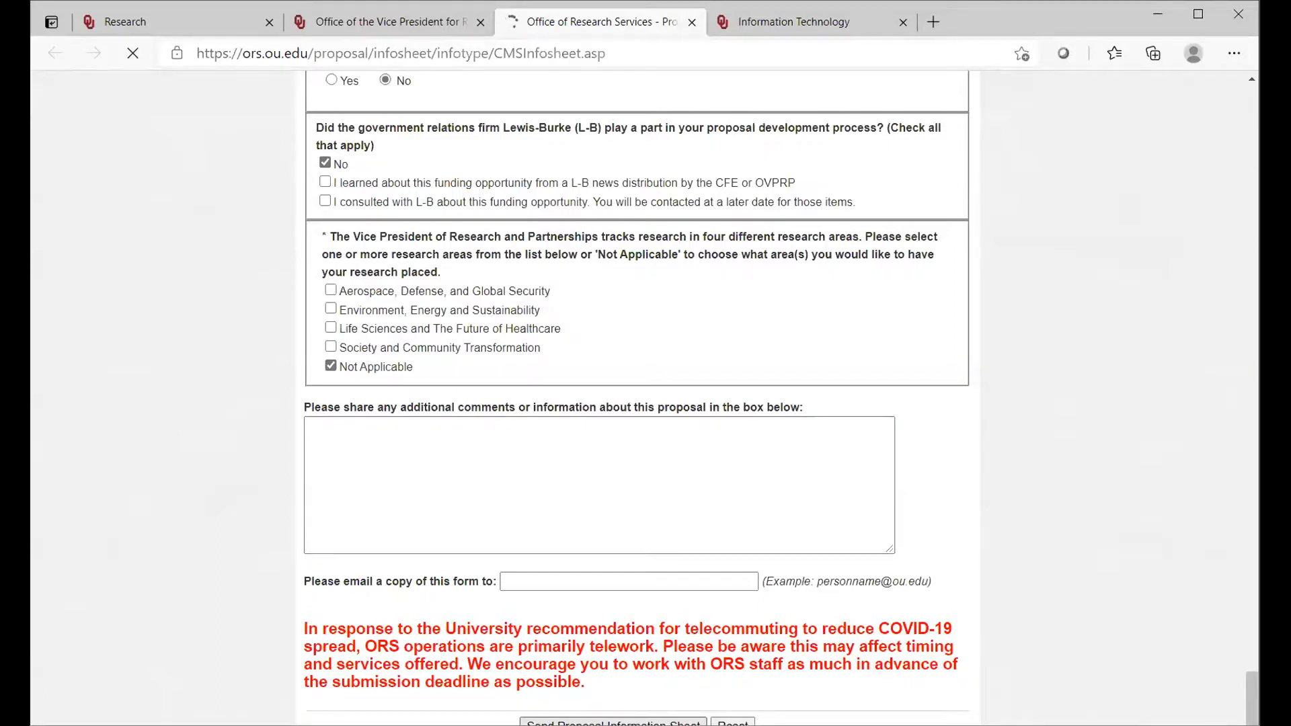